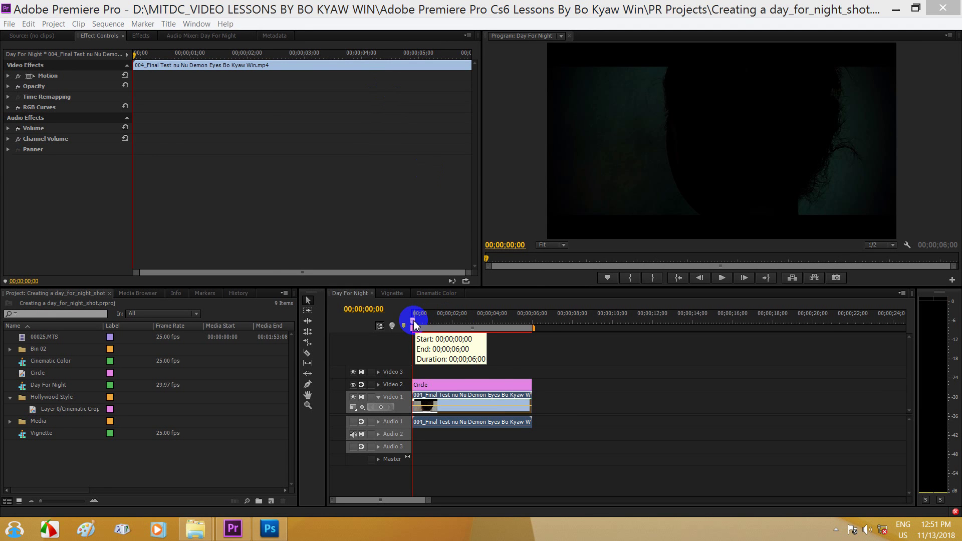
Step: Preview the sequence, then switch off the Circle effect, the RGB Curves darkening and the Circle track
{"action": "mouse_move", "coordinate": [415, 319]}
{"action": "left_mouse_down"}
{"action": "mouse_move", "coordinate": [495, 314]}
{"action": "mouse_move", "coordinate": [430, 318]}
{"action": "mouse_move", "coordinate": [484, 311]}
{"action": "mouse_move", "coordinate": [473, 312]}
{"action": "left_mouse_up"}
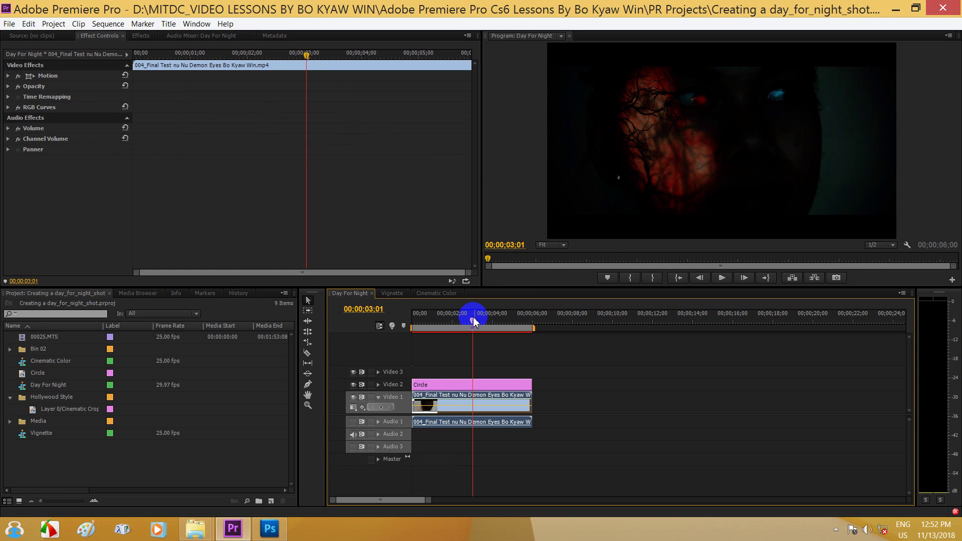
{"action": "mouse_move", "coordinate": [472, 319]}
{"action": "left_mouse_down"}
{"action": "mouse_move", "coordinate": [510, 318]}
{"action": "mouse_move", "coordinate": [477, 319]}
{"action": "mouse_move", "coordinate": [500, 317]}
{"action": "left_mouse_up"}
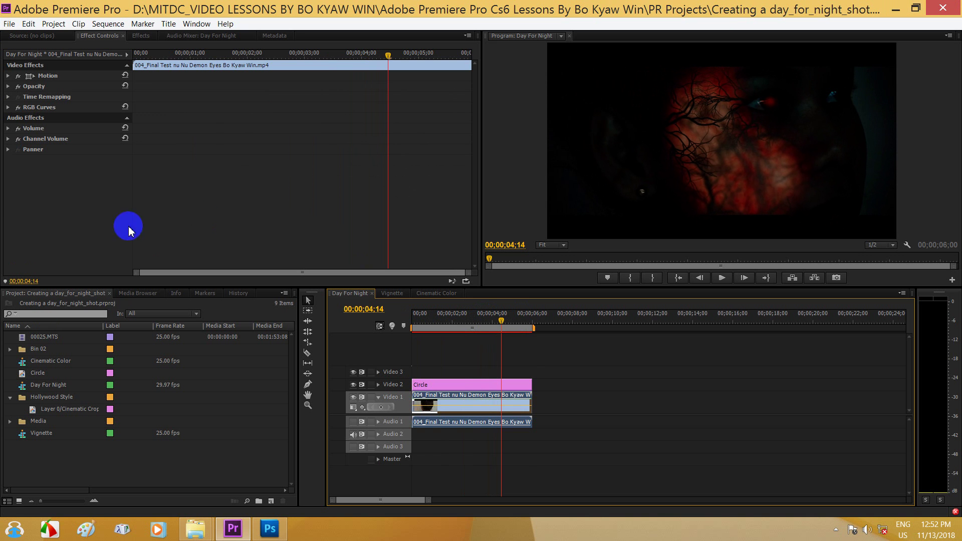
{"action": "left_click", "coordinate": [452, 386]}
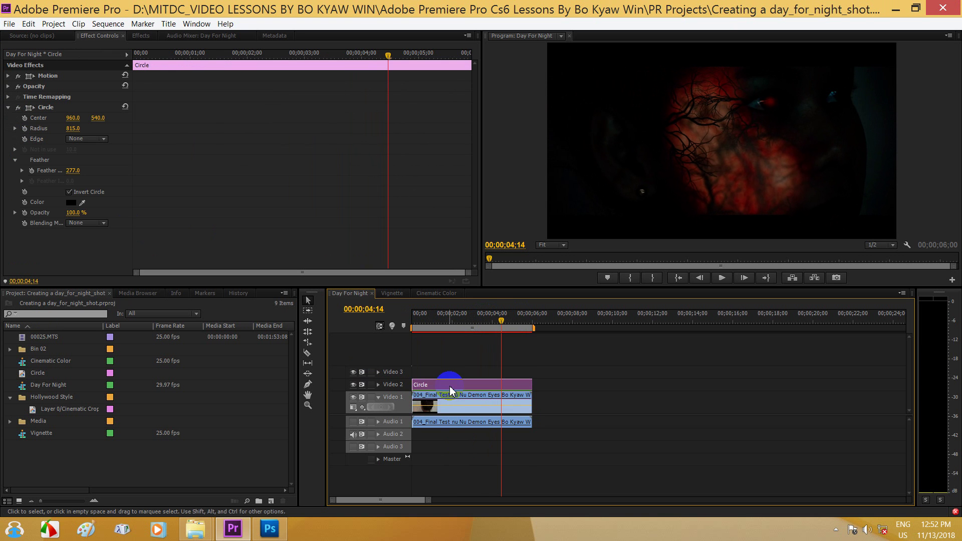
{"action": "left_click", "coordinate": [447, 396]}
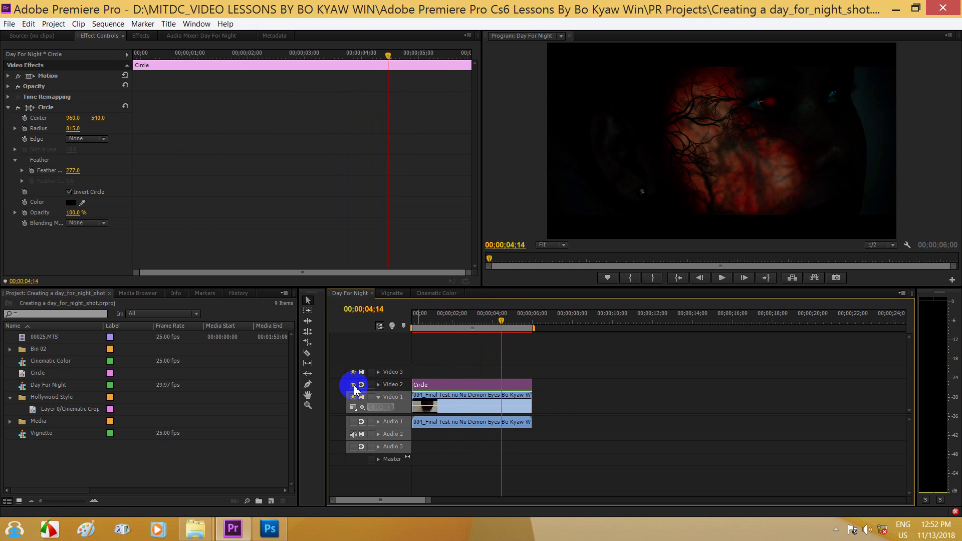
{"action": "left_click", "coordinate": [9, 110]}
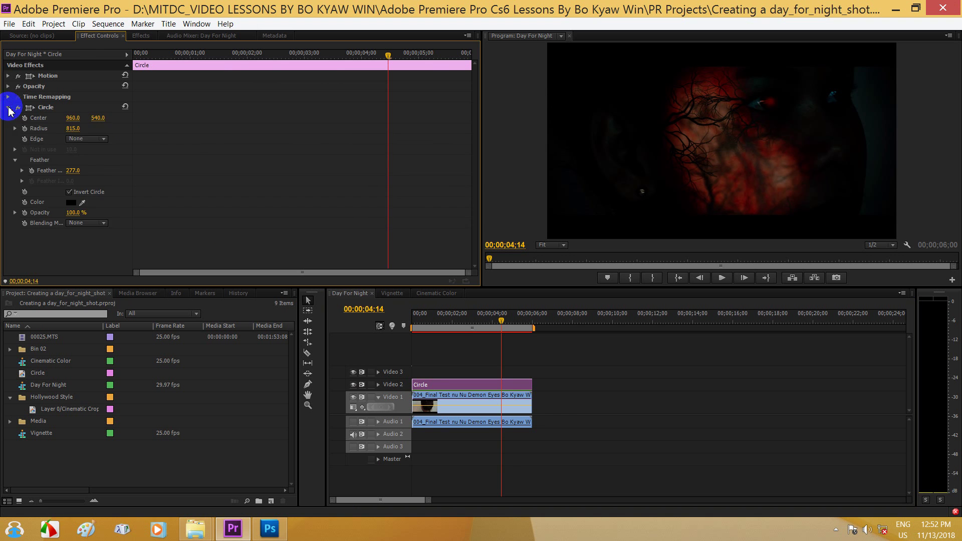
{"action": "left_click", "coordinate": [8, 108]}
{"action": "left_click", "coordinate": [18, 108]}
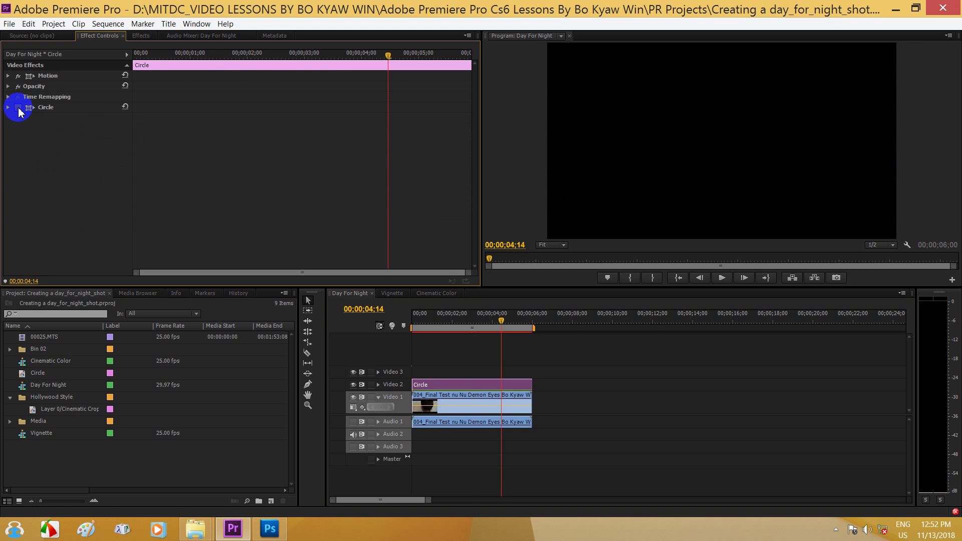
{"action": "left_click", "coordinate": [449, 384]}
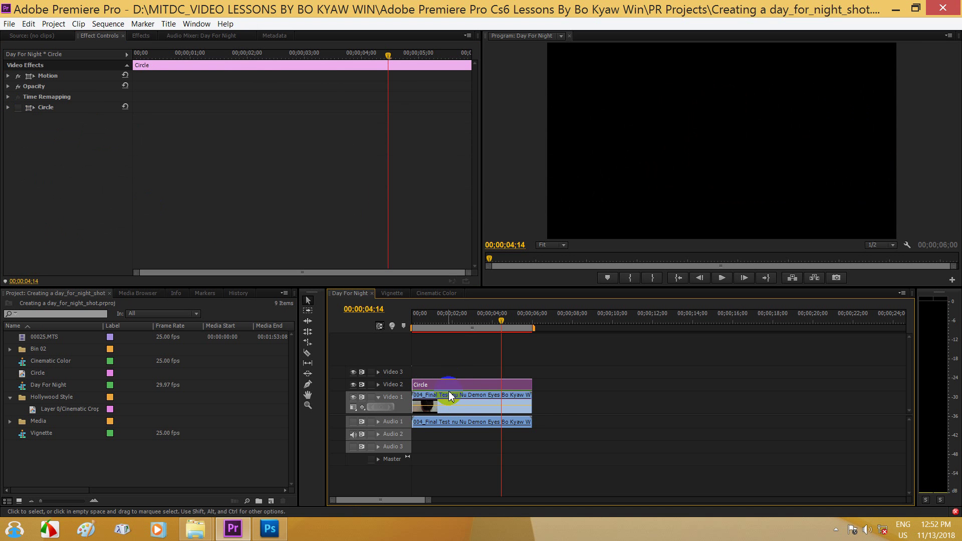
{"action": "left_click", "coordinate": [447, 404]}
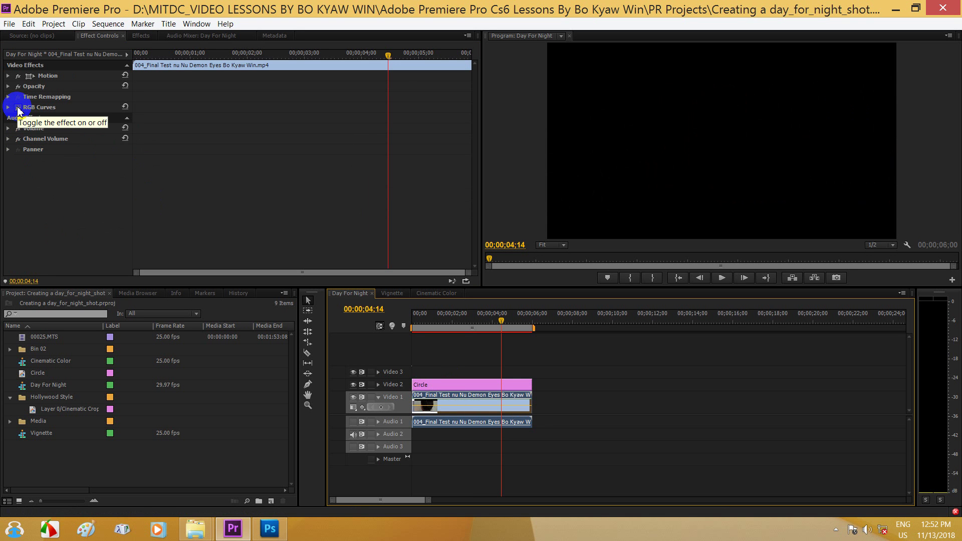
{"action": "left_click", "coordinate": [18, 108]}
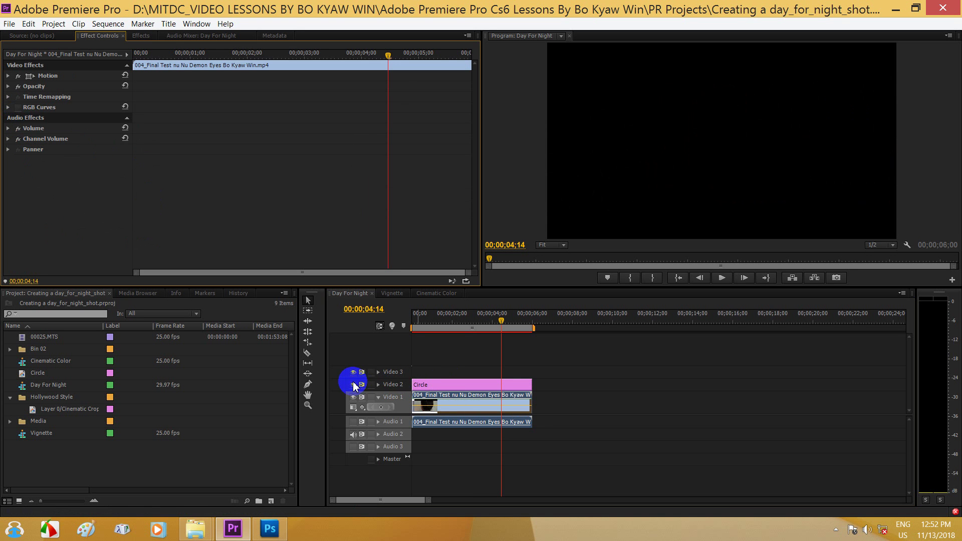
{"action": "left_click", "coordinate": [353, 384]}
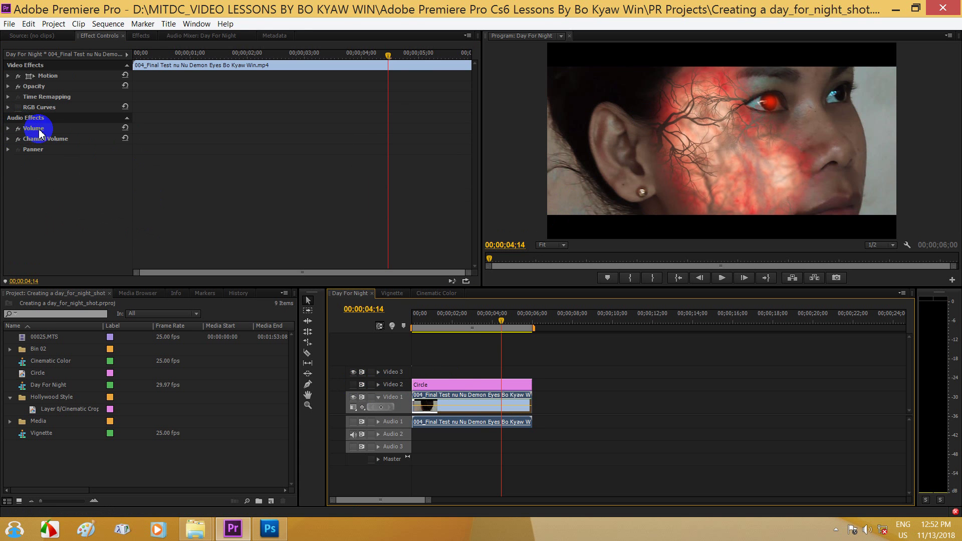
Step: Toggle RGB Curves on and off to compare, then delete it from the face clip
{"action": "left_click", "coordinate": [453, 397]}
{"action": "left_click", "coordinate": [451, 408]}
{"action": "left_click", "coordinate": [18, 107]}
{"action": "left_click", "coordinate": [18, 108]}
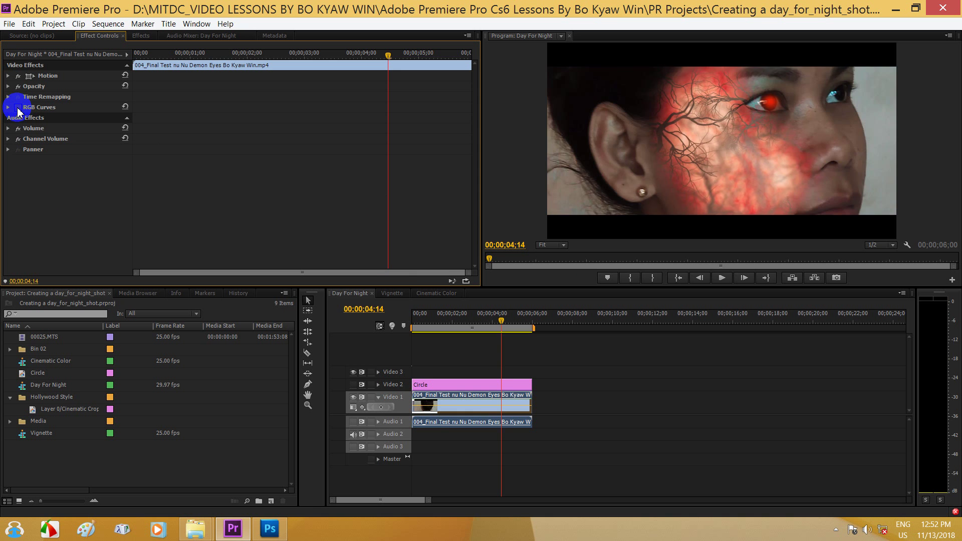
{"action": "left_click", "coordinate": [18, 108]}
{"action": "left_click", "coordinate": [18, 107]}
{"action": "left_click", "coordinate": [17, 107]}
{"action": "left_click", "coordinate": [18, 107]}
{"action": "left_click", "coordinate": [18, 107]}
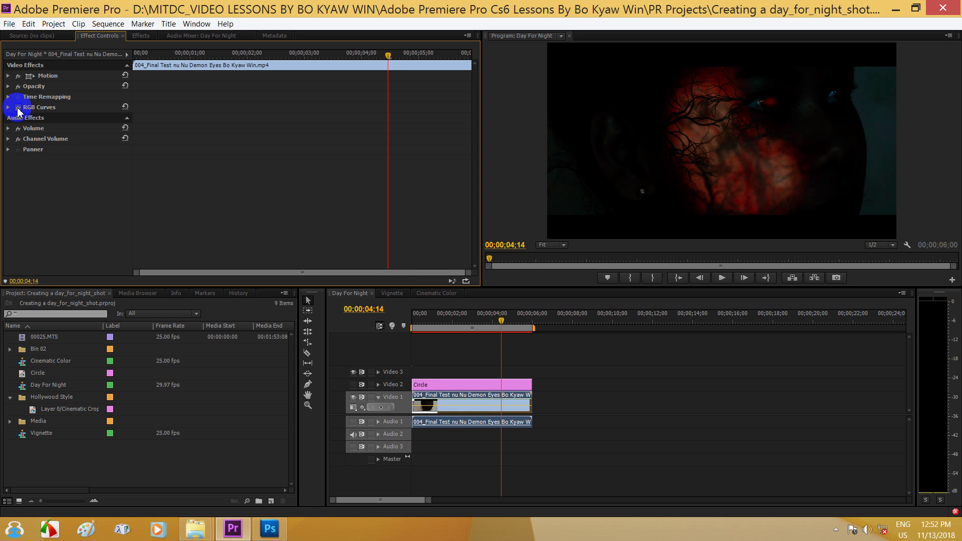
{"action": "left_click", "coordinate": [18, 107]}
{"action": "left_click", "coordinate": [18, 107]}
{"action": "left_click", "coordinate": [17, 107]}
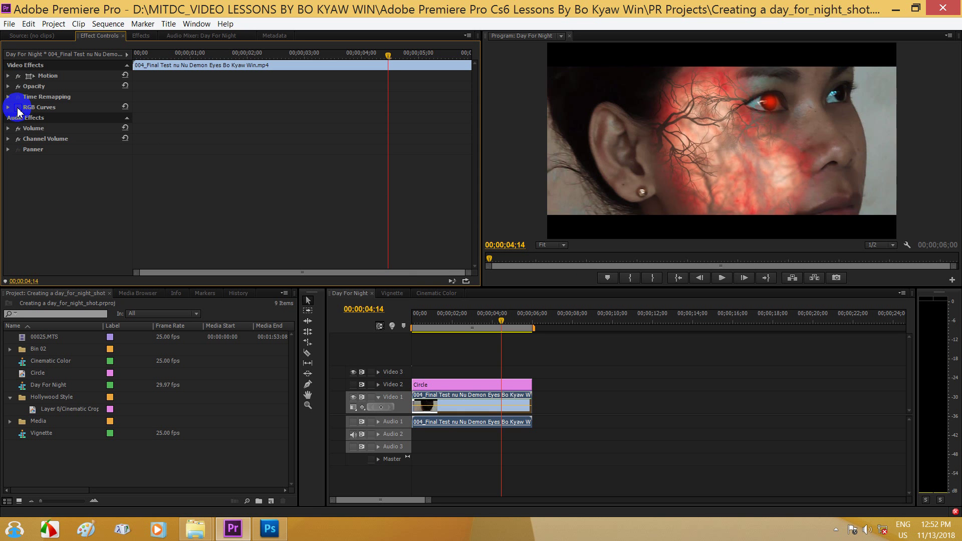
{"action": "left_click", "coordinate": [18, 107]}
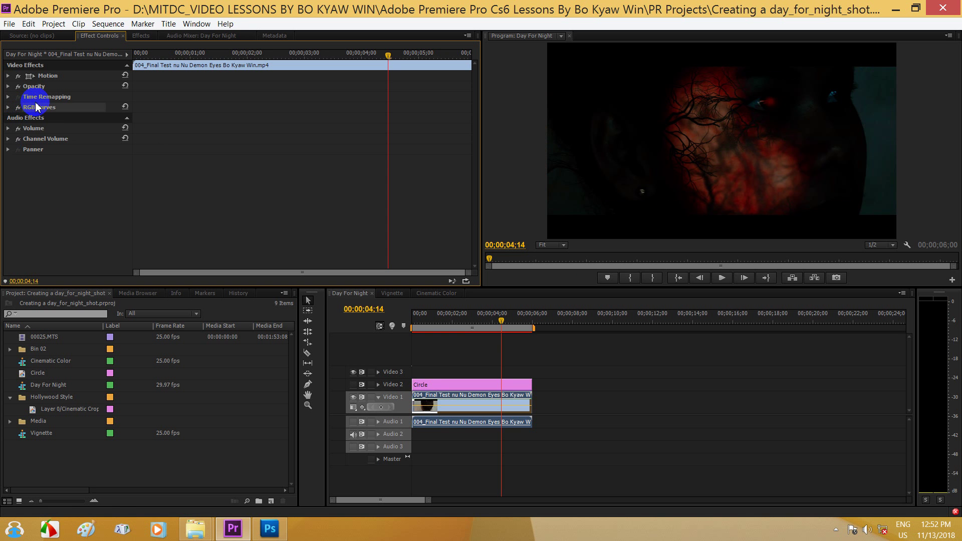
{"action": "key", "text": "Delete"}
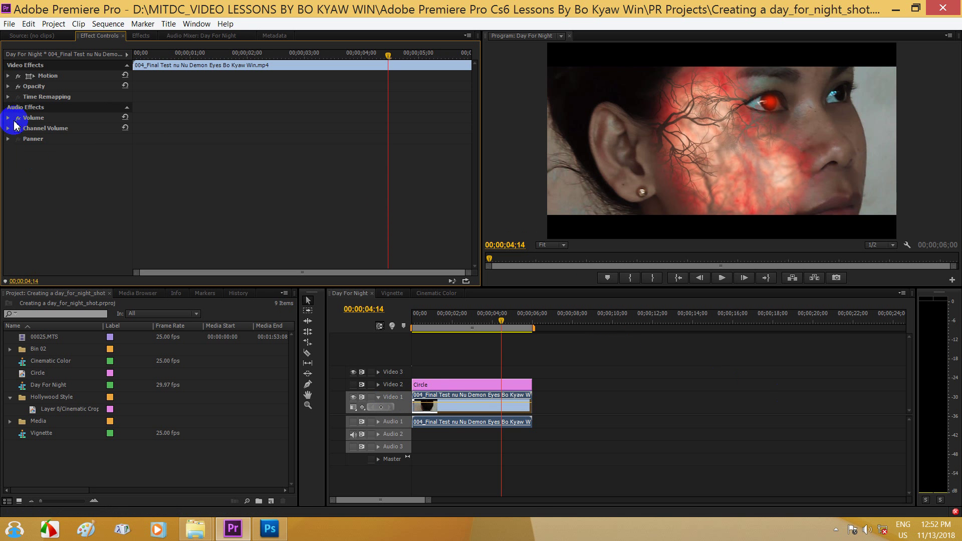
Step: Restore the Circle track's visibility and effect, then delete the Circle clip from Video 2
{"action": "left_click", "coordinate": [426, 385]}
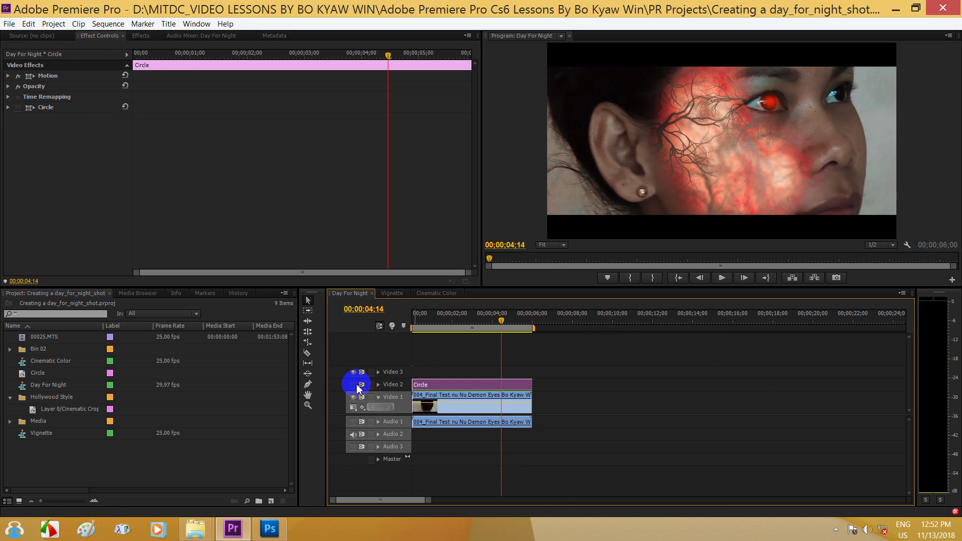
{"action": "left_click", "coordinate": [358, 386]}
{"action": "left_click", "coordinate": [425, 385]}
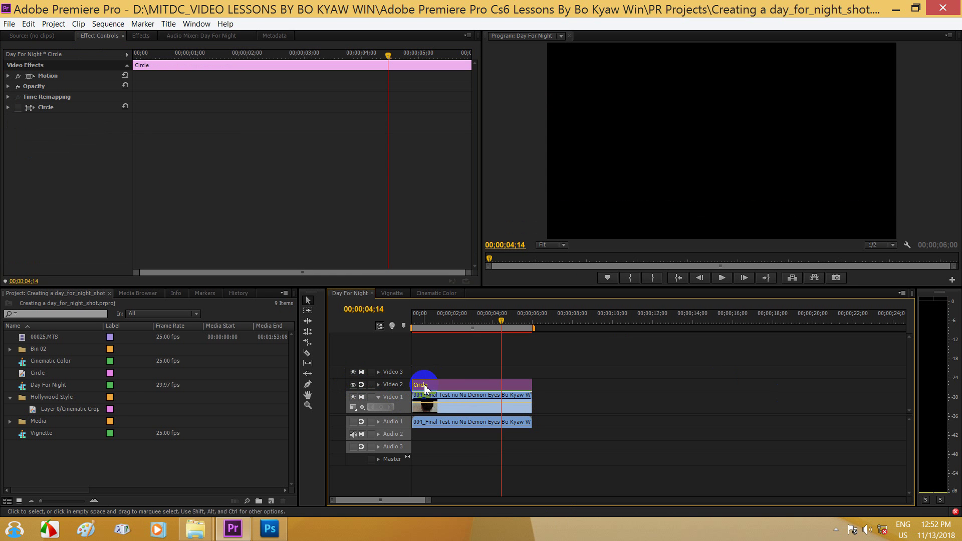
{"action": "left_click", "coordinate": [18, 107]}
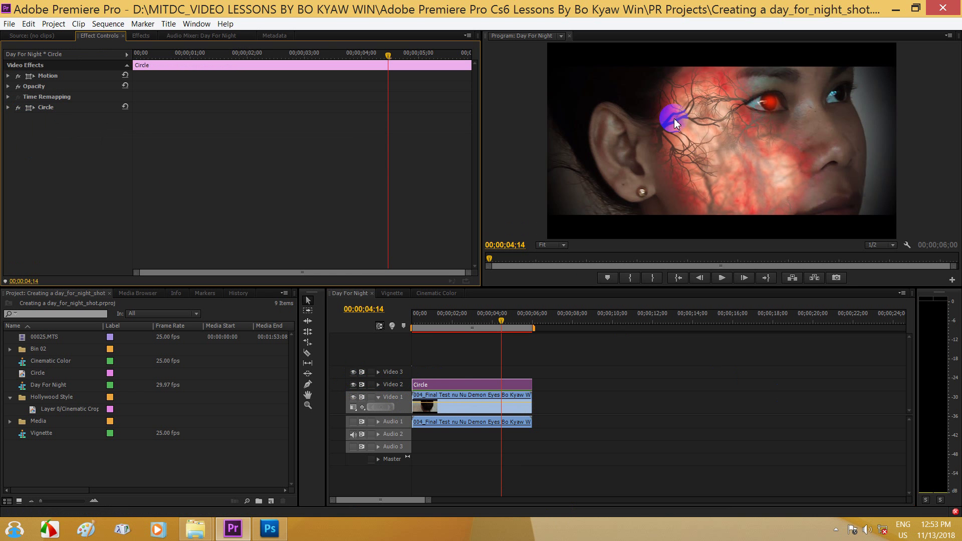
{"action": "left_click", "coordinate": [425, 387]}
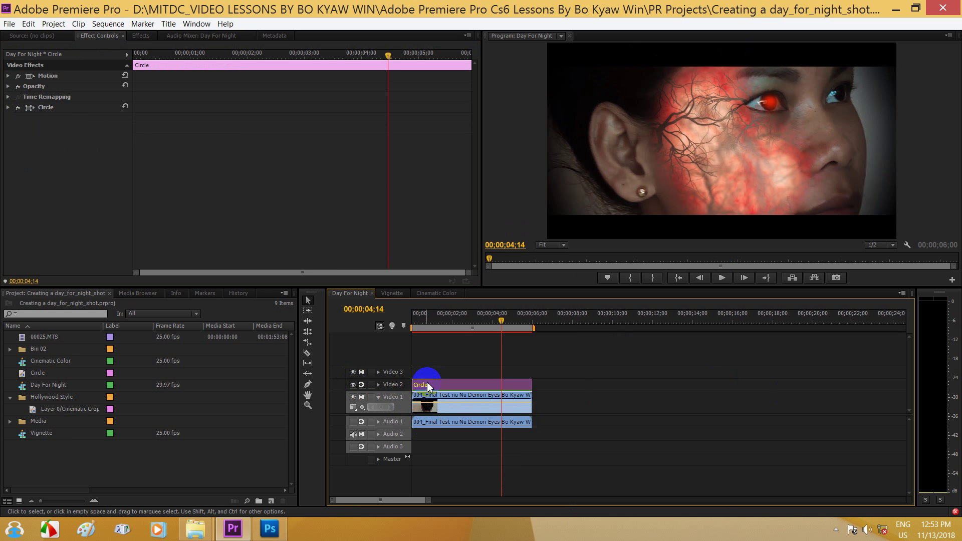
{"action": "key", "text": "Delete"}
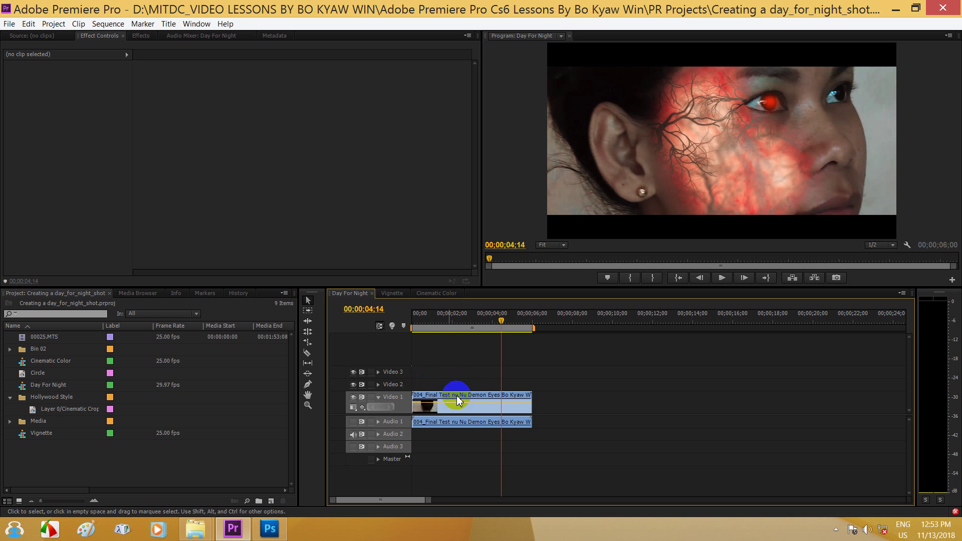
{"action": "mouse_move", "coordinate": [501, 321]}
{"action": "left_mouse_down"}
{"action": "mouse_move", "coordinate": [400, 322]}
{"action": "mouse_move", "coordinate": [503, 323]}
{"action": "mouse_move", "coordinate": [428, 333]}
{"action": "mouse_move", "coordinate": [511, 328]}
{"action": "mouse_move", "coordinate": [404, 326]}
{"action": "mouse_move", "coordinate": [519, 323]}
{"action": "mouse_move", "coordinate": [414, 327]}
{"action": "mouse_move", "coordinate": [519, 335]}
{"action": "mouse_move", "coordinate": [421, 329]}
{"action": "mouse_move", "coordinate": [506, 329]}
{"action": "mouse_move", "coordinate": [521, 338]}
{"action": "mouse_move", "coordinate": [404, 326]}
{"action": "mouse_move", "coordinate": [499, 336]}
{"action": "left_mouse_up"}
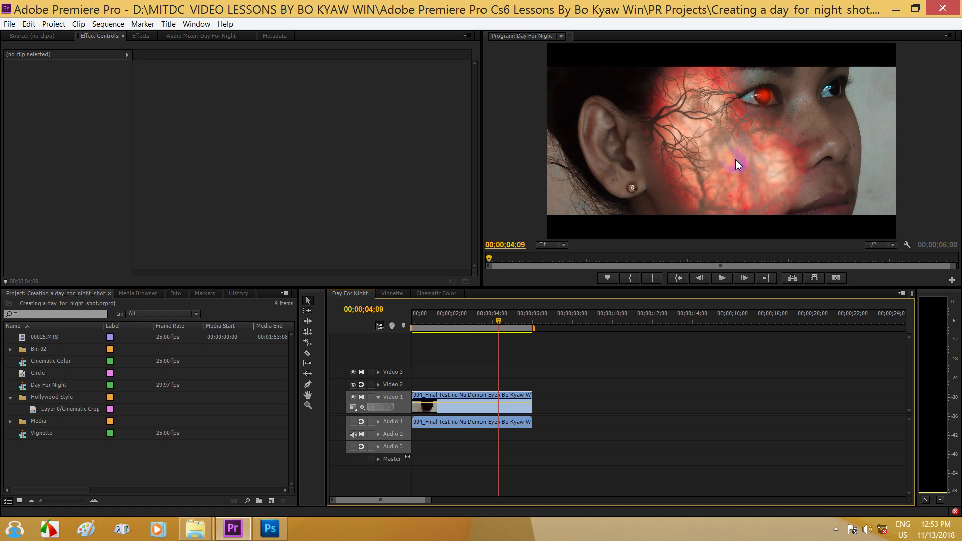
{"action": "mouse_move", "coordinate": [637, 175]}
{"action": "left_mouse_down"}
{"action": "mouse_move", "coordinate": [616, 240]}
{"action": "mouse_move", "coordinate": [662, 103]}
{"action": "left_mouse_up"}
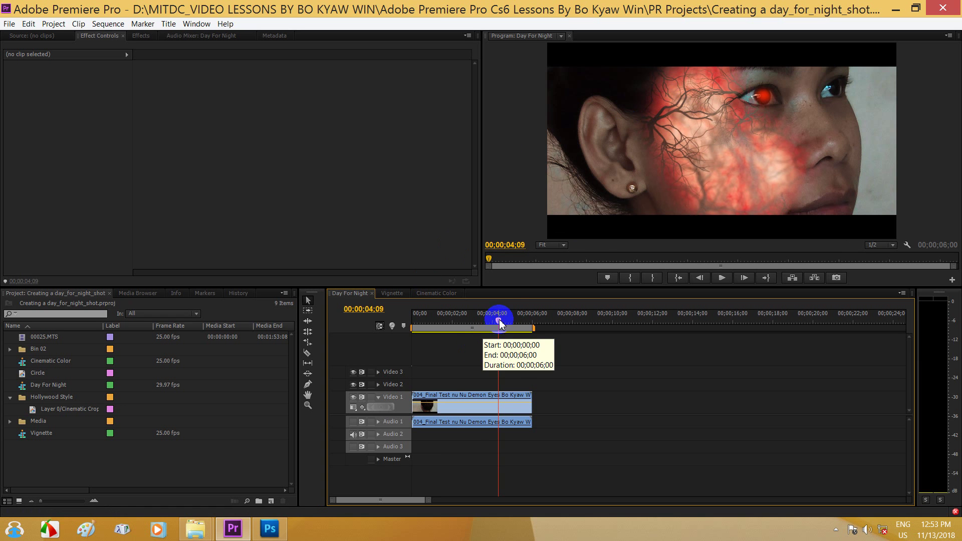
{"action": "left_click_drag", "start_coordinate": [499, 323], "coordinate": [485, 330]}
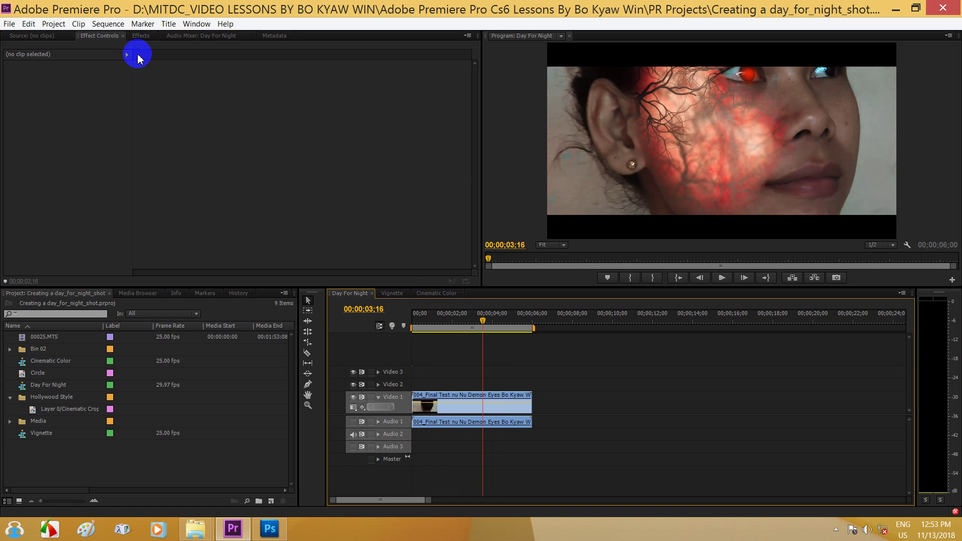
Step: Find RGB Curves under Color Correction in the 'rgb'-filtered Effects list and drag it onto the face clip
{"action": "left_click", "coordinate": [141, 36]}
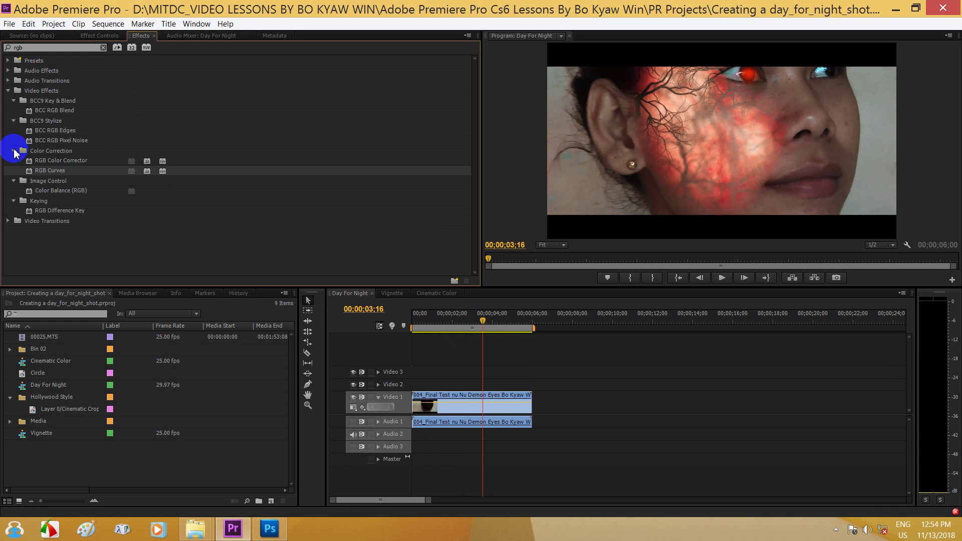
{"action": "left_click", "coordinate": [12, 101]}
{"action": "left_click", "coordinate": [13, 111]}
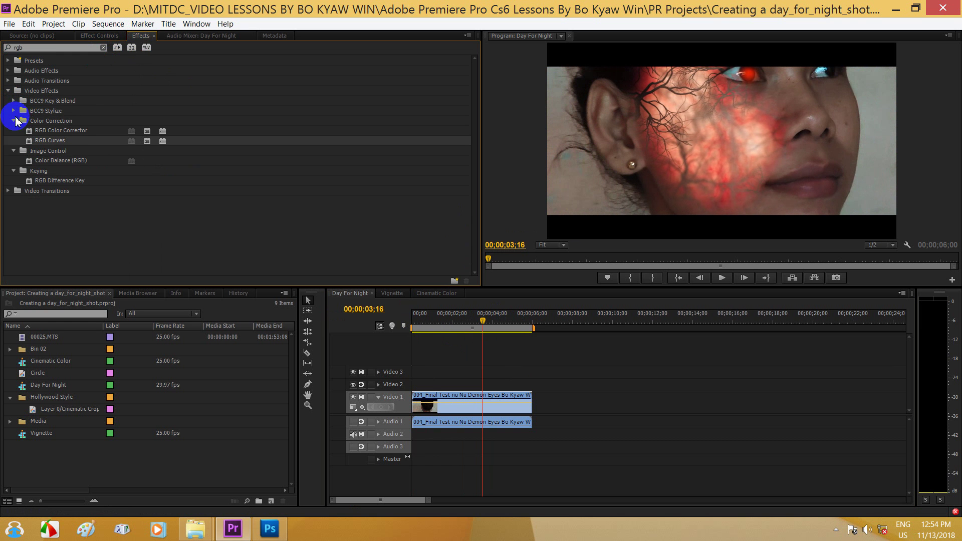
{"action": "left_click", "coordinate": [14, 151]}
{"action": "left_click", "coordinate": [14, 160]}
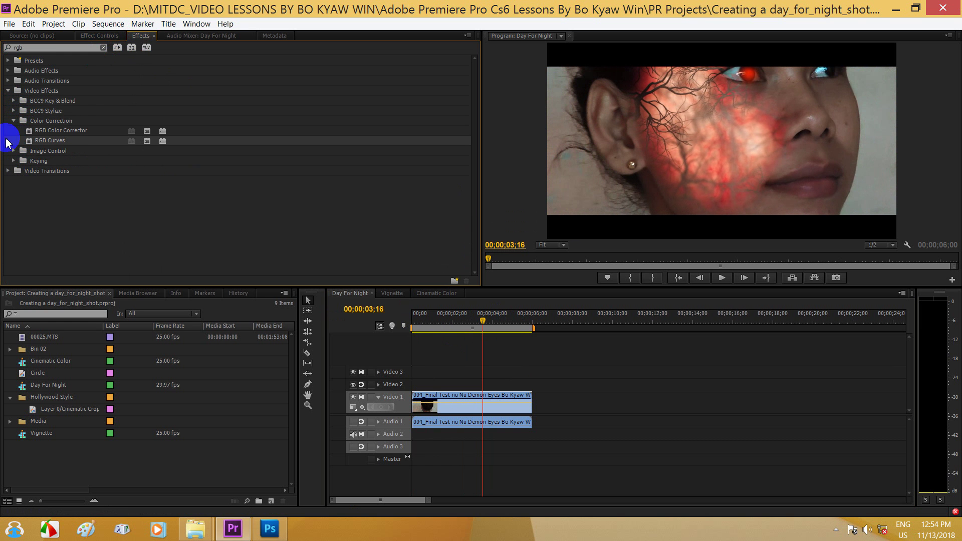
{"action": "left_click", "coordinate": [39, 121]}
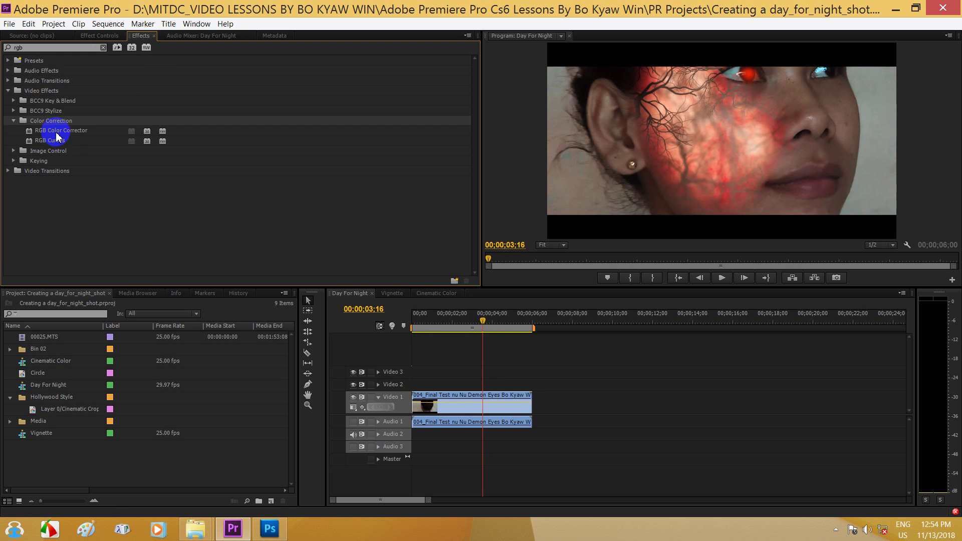
{"action": "left_click", "coordinate": [50, 141]}
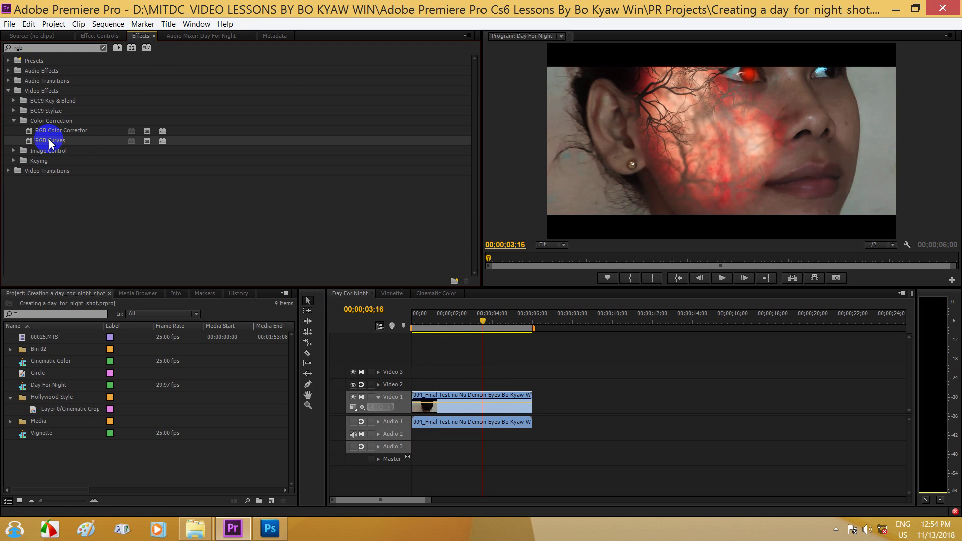
{"action": "left_click_drag", "start_coordinate": [50, 142], "coordinate": [436, 405]}
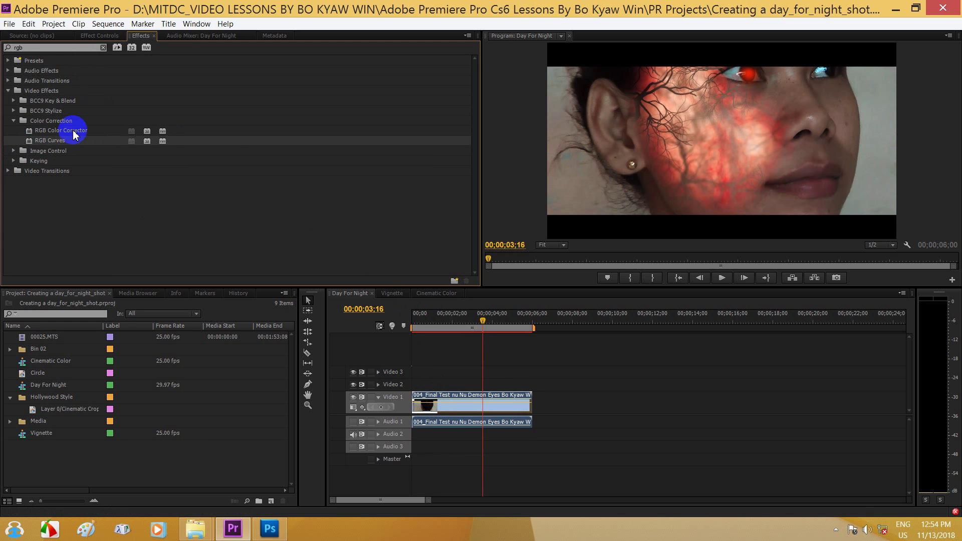
Step: Pull the Master curve's top-right point down to mid-height so the face clip turns night-dark
{"action": "left_click", "coordinate": [100, 35]}
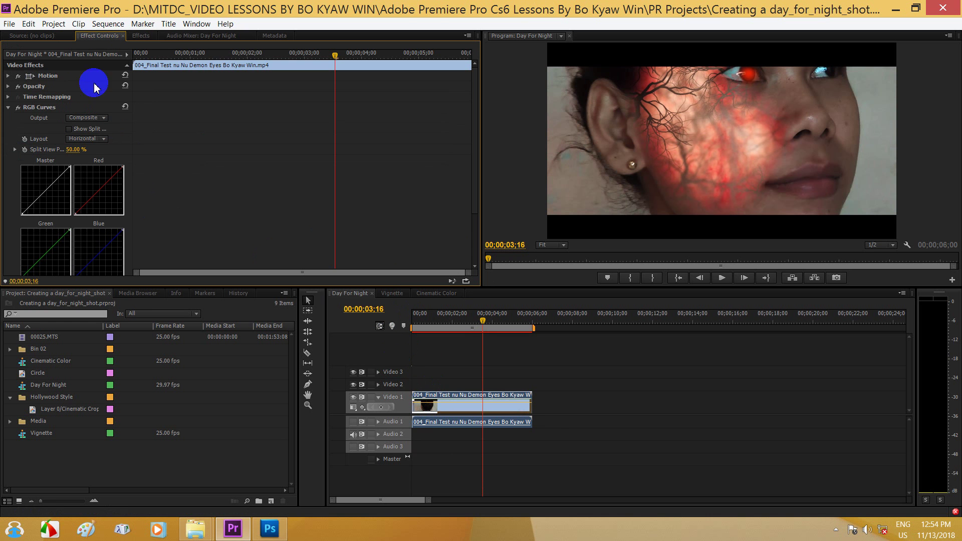
{"action": "scroll", "coordinate": [80, 202], "scroll_direction": "down", "scroll_amount": 2}
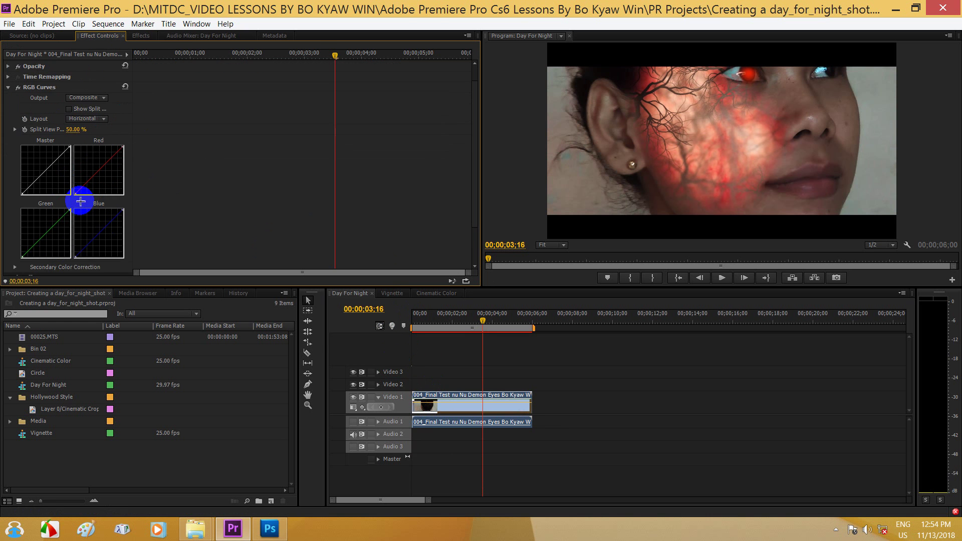
{"action": "scroll", "coordinate": [82, 202], "scroll_direction": "down", "scroll_amount": 1}
{"action": "scroll", "coordinate": [80, 202], "scroll_direction": "up", "scroll_amount": 2}
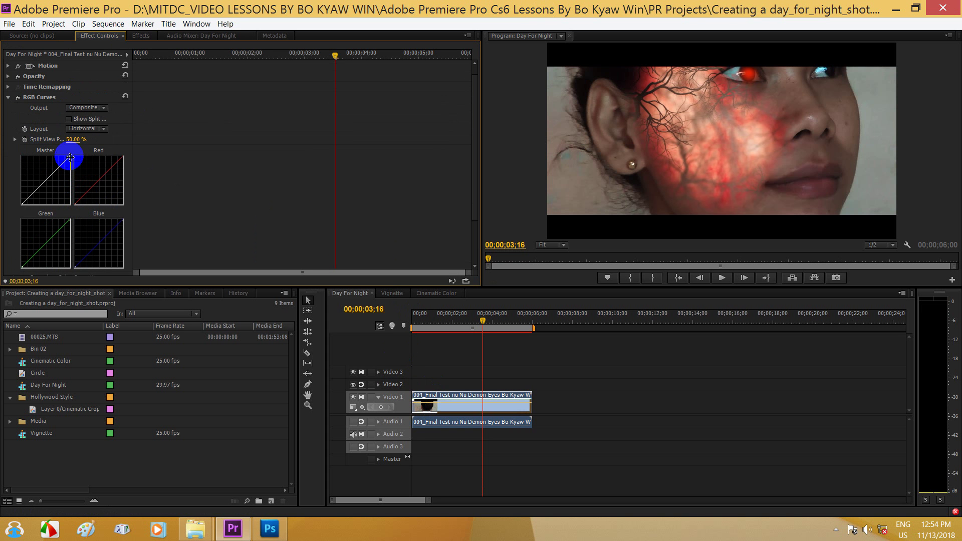
{"action": "mouse_move", "coordinate": [70, 157]}
{"action": "left_mouse_down"}
{"action": "mouse_move", "coordinate": [72, 191]}
{"action": "mouse_move", "coordinate": [46, 199]}
{"action": "left_mouse_up"}
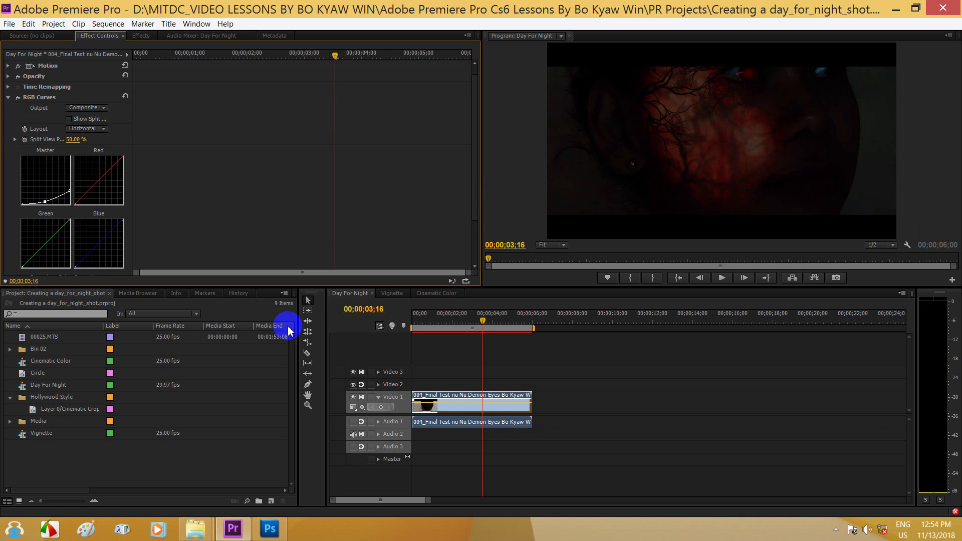
{"action": "mouse_move", "coordinate": [487, 323]}
{"action": "left_mouse_down"}
{"action": "mouse_move", "coordinate": [454, 323]}
{"action": "mouse_move", "coordinate": [486, 303]}
{"action": "left_mouse_up"}
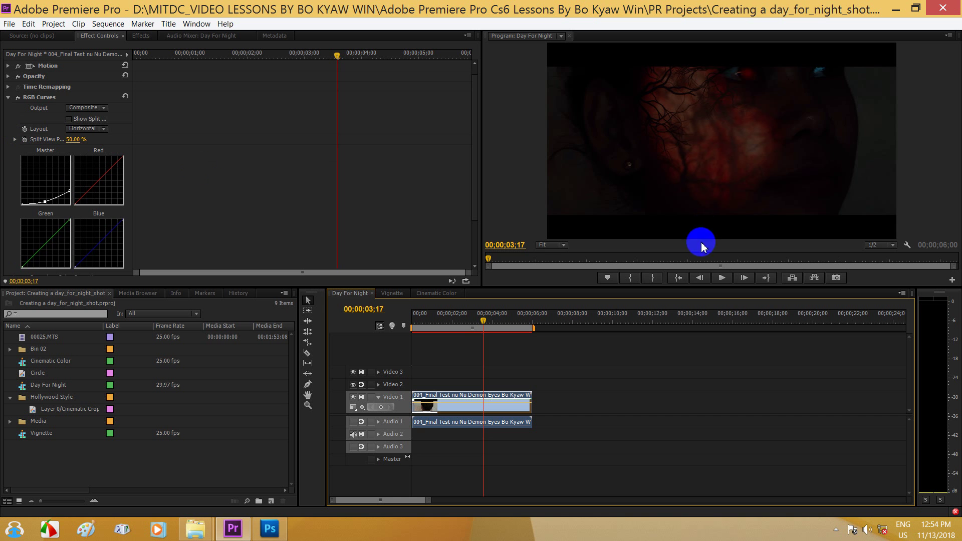
{"action": "left_click", "coordinate": [8, 98]}
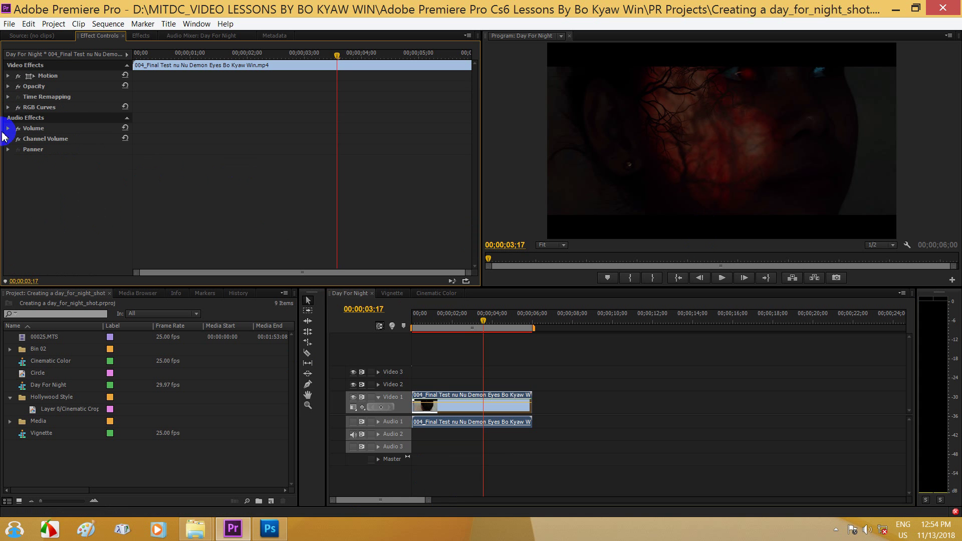
Step: Switch RGB Curves off to compare an earlier frame, turn it back on, and bring up its options
{"action": "left_click", "coordinate": [18, 107]}
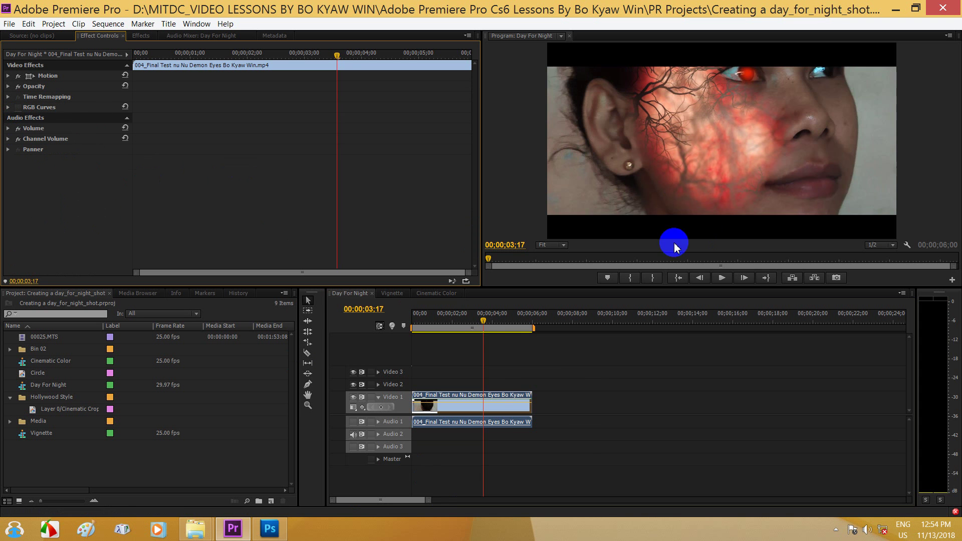
{"action": "left_click", "coordinate": [490, 321]}
{"action": "mouse_move", "coordinate": [495, 325]}
{"action": "left_mouse_down"}
{"action": "mouse_move", "coordinate": [462, 323]}
{"action": "mouse_move", "coordinate": [470, 321]}
{"action": "left_mouse_up"}
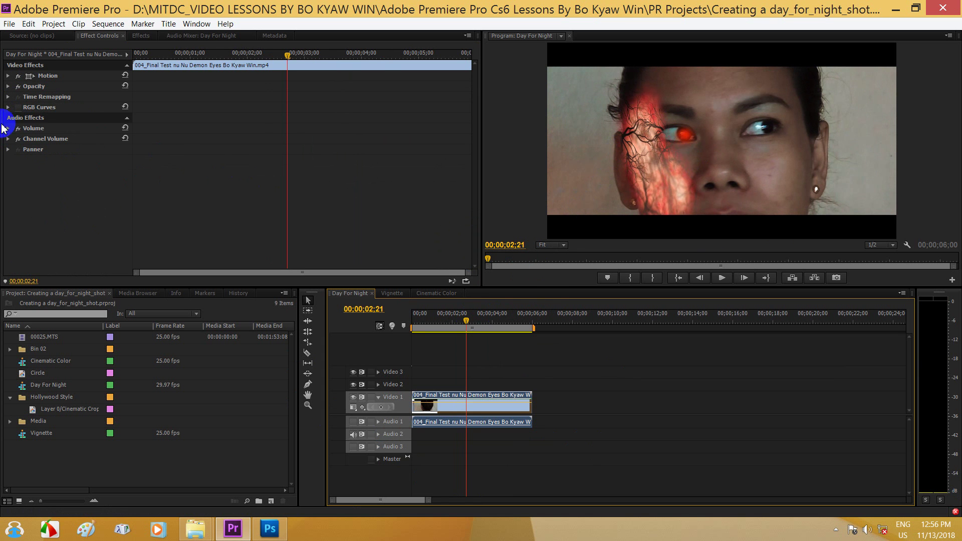
{"action": "left_click", "coordinate": [18, 107]}
{"action": "right_click", "coordinate": [30, 108]}
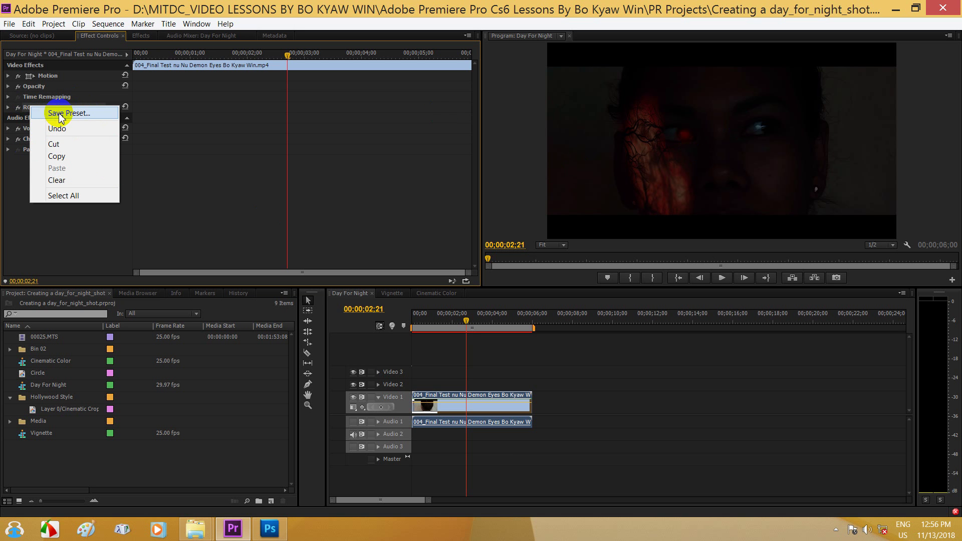
Step: Save the curve as a Scale-type preset named with the author's name, described 'mitdc night scene preset'
{"action": "left_click_drag", "start_coordinate": [466, 319], "coordinate": [489, 323]}
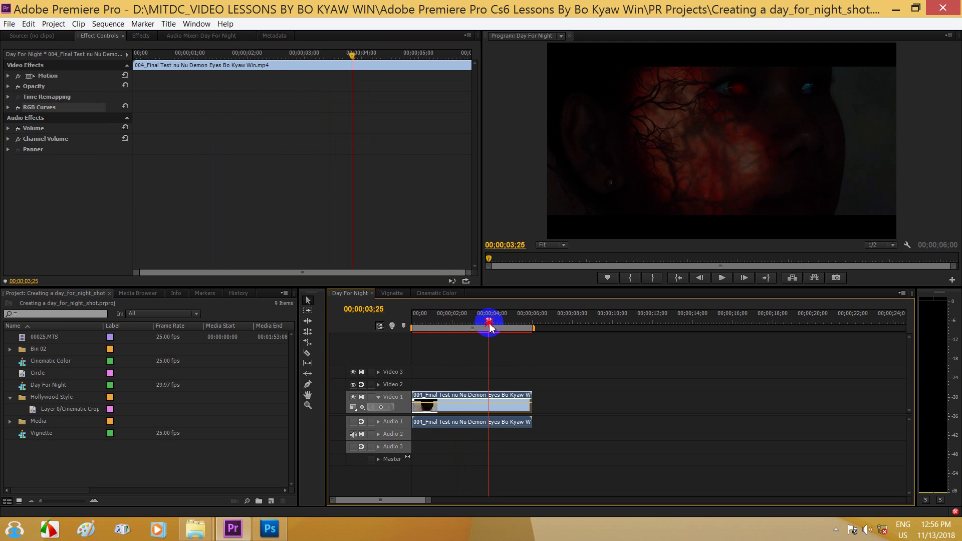
{"action": "right_click", "coordinate": [38, 108]}
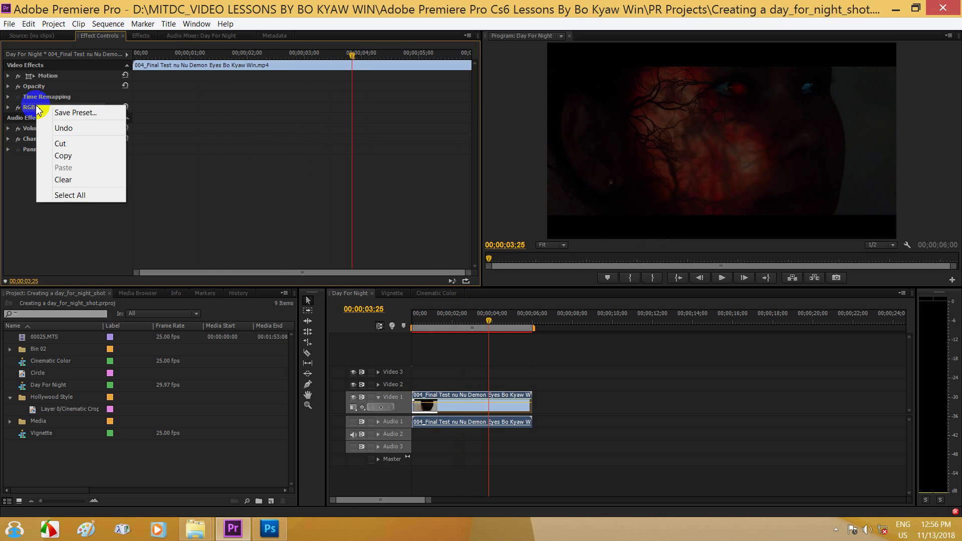
{"action": "left_click", "coordinate": [75, 113]}
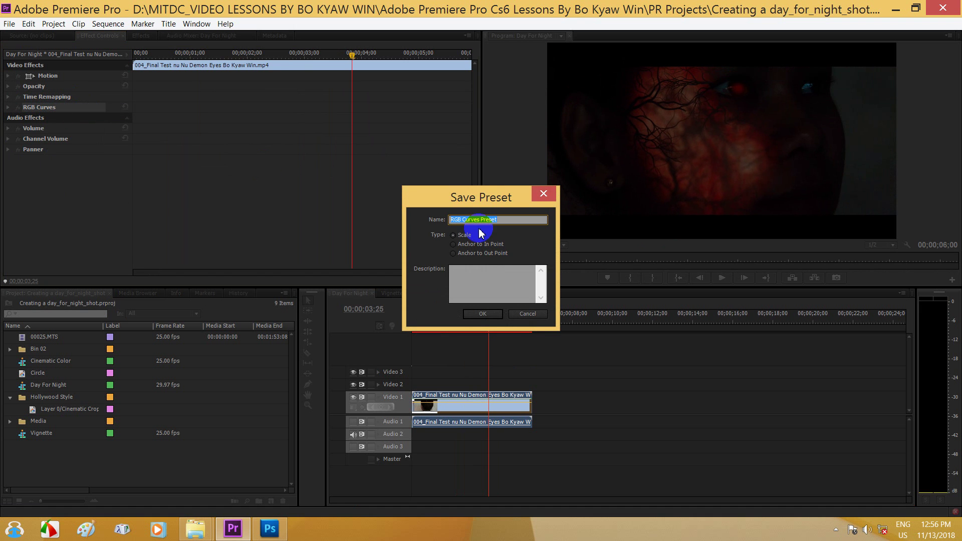
{"action": "left_click_drag", "start_coordinate": [467, 197], "coordinate": [467, 187]}
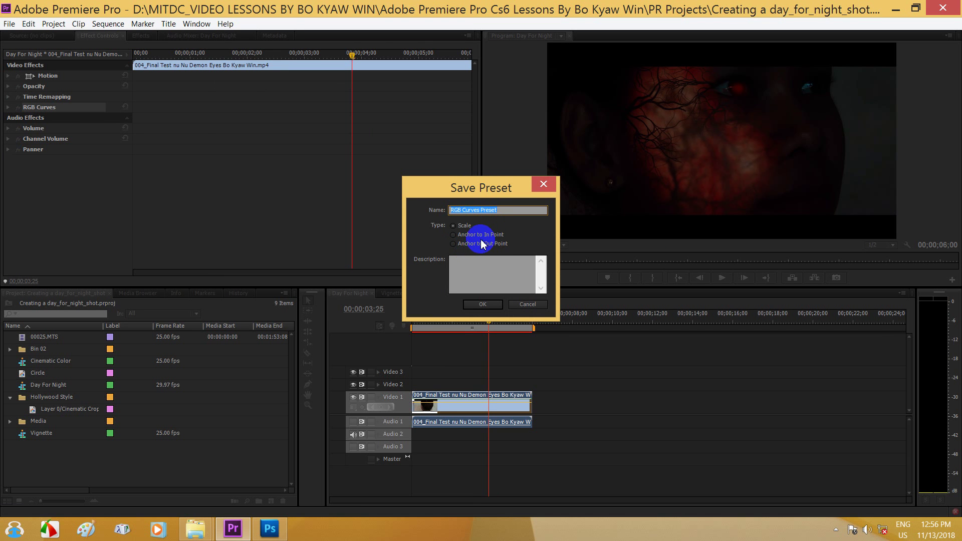
{"action": "left_click", "coordinate": [453, 234]}
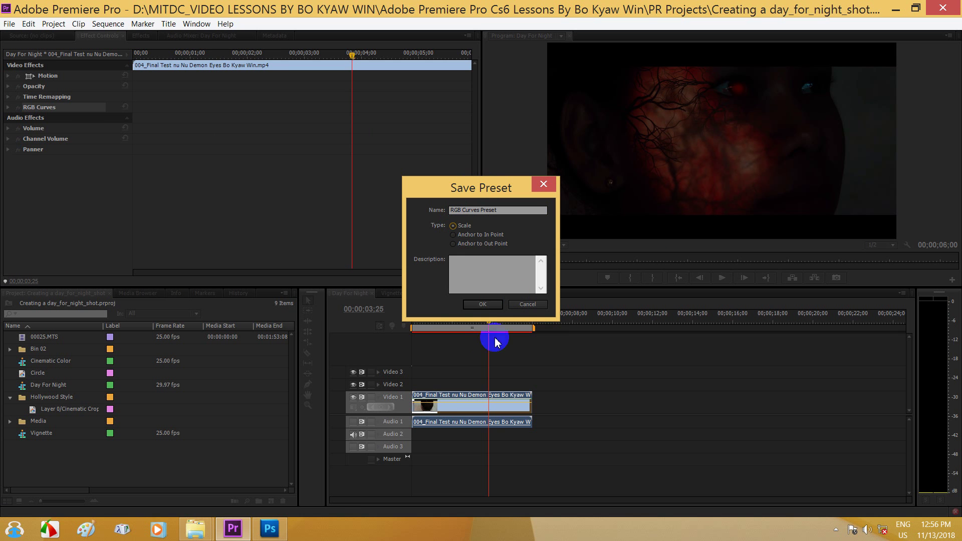
{"action": "left_click", "coordinate": [485, 259]}
{"action": "type", "text": "mitdc night scene preset"}
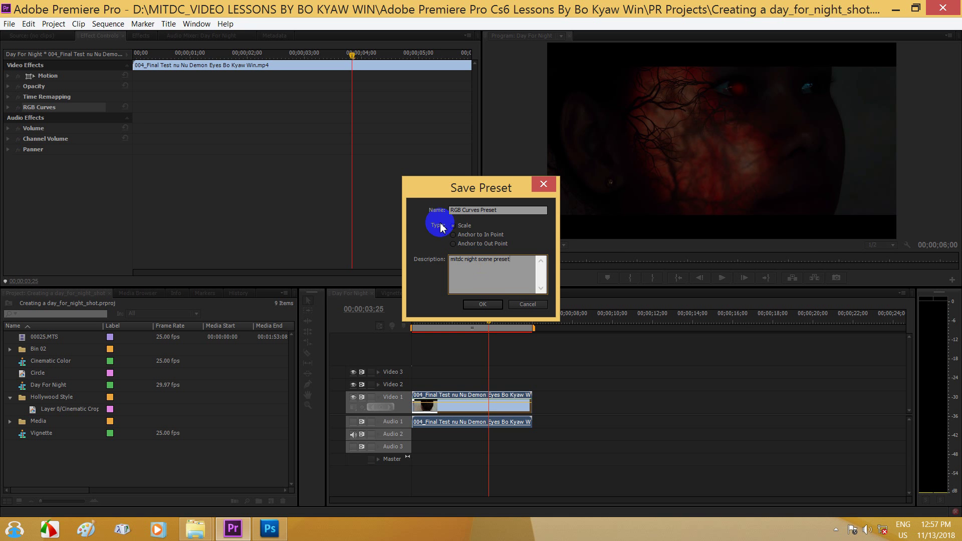
{"action": "left_click_drag", "start_coordinate": [473, 210], "coordinate": [496, 210]}
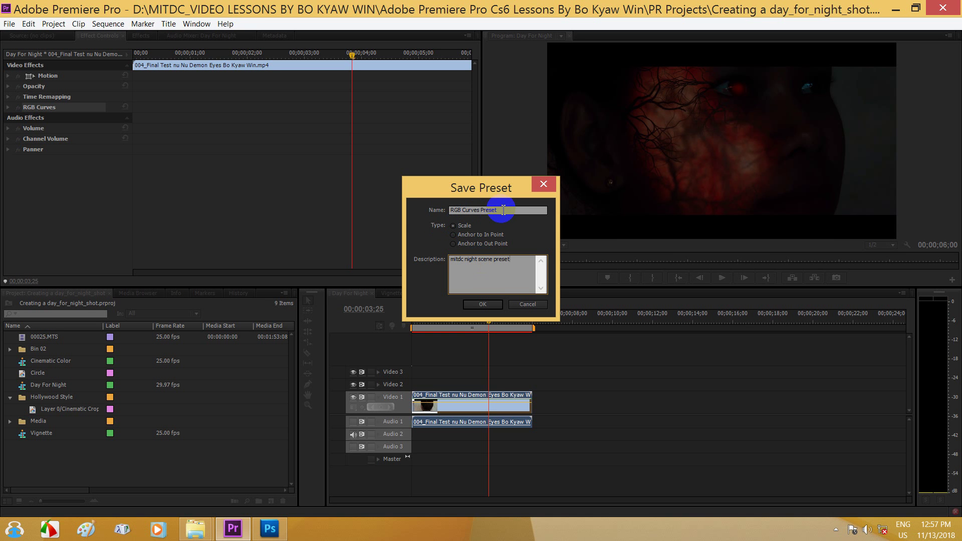
{"action": "left_click_drag", "start_coordinate": [500, 211], "coordinate": [496, 209]}
{"action": "type", "text": "By Bo Kyaw Win"}
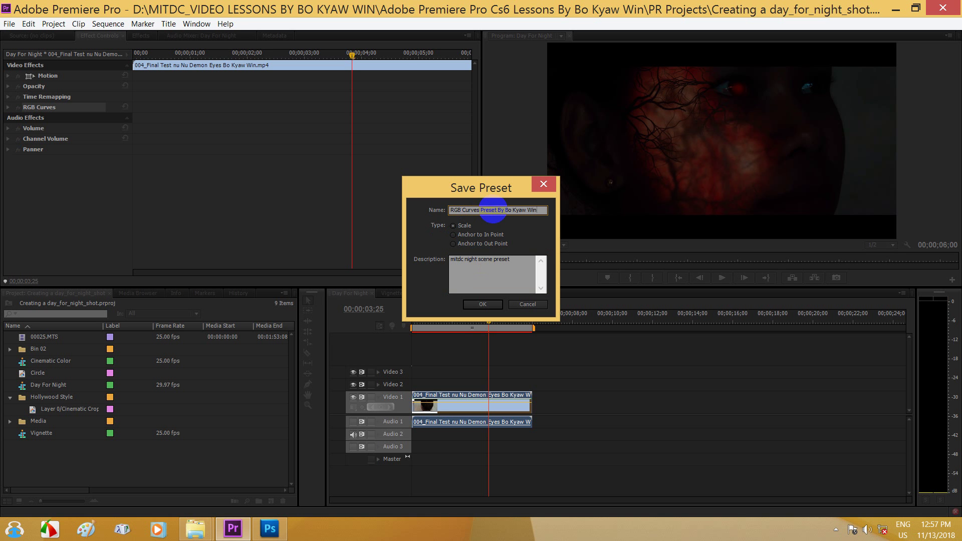
{"action": "left_click", "coordinate": [483, 304]}
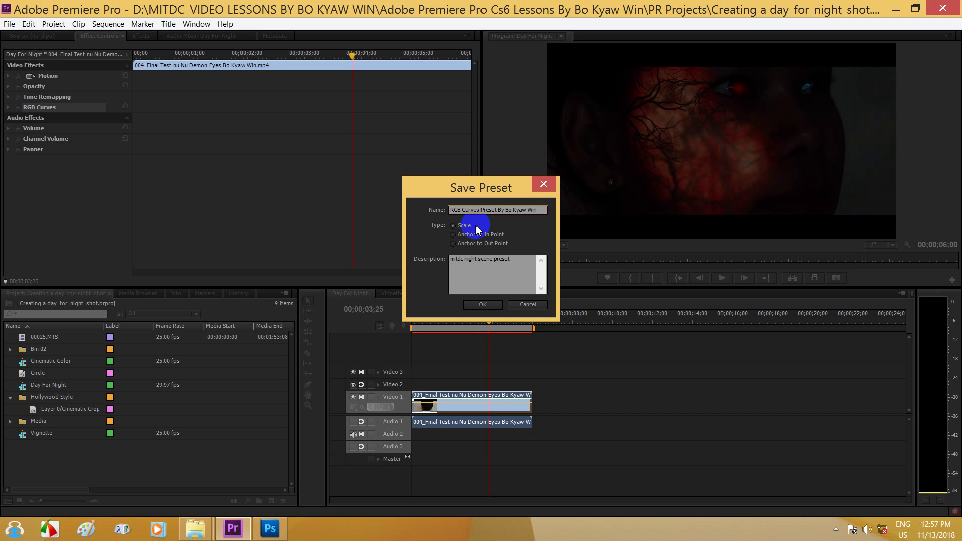
{"action": "left_click_drag", "start_coordinate": [486, 176], "coordinate": [468, 170]}
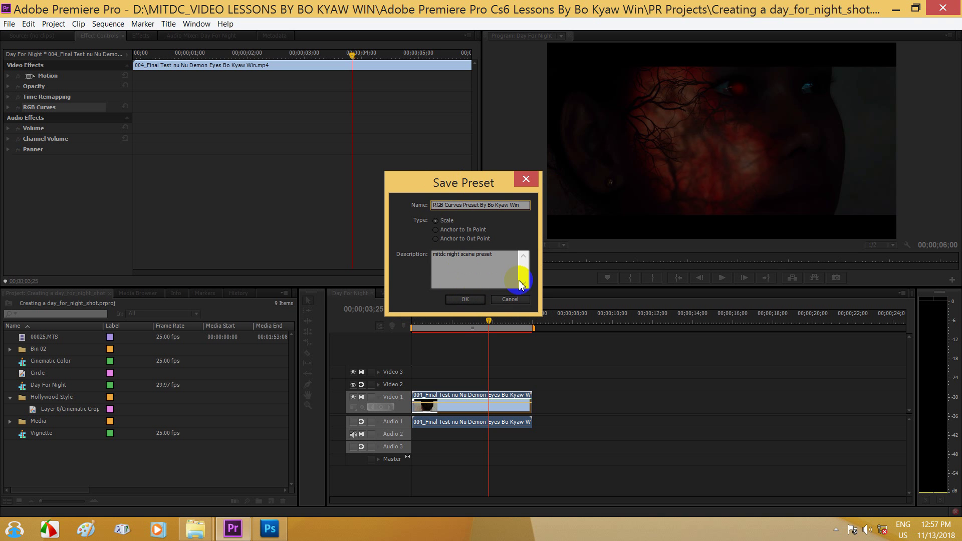
{"action": "left_click", "coordinate": [466, 300]}
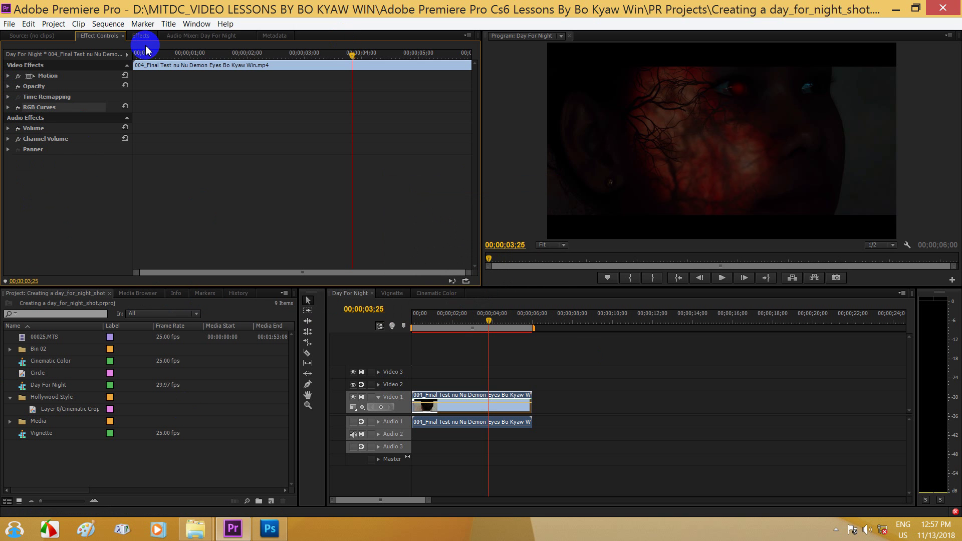
Step: Filter the Effects list by the author's name to locate the saved RGB Curves night preset
{"action": "left_click", "coordinate": [142, 36]}
{"action": "left_click", "coordinate": [5, 47]}
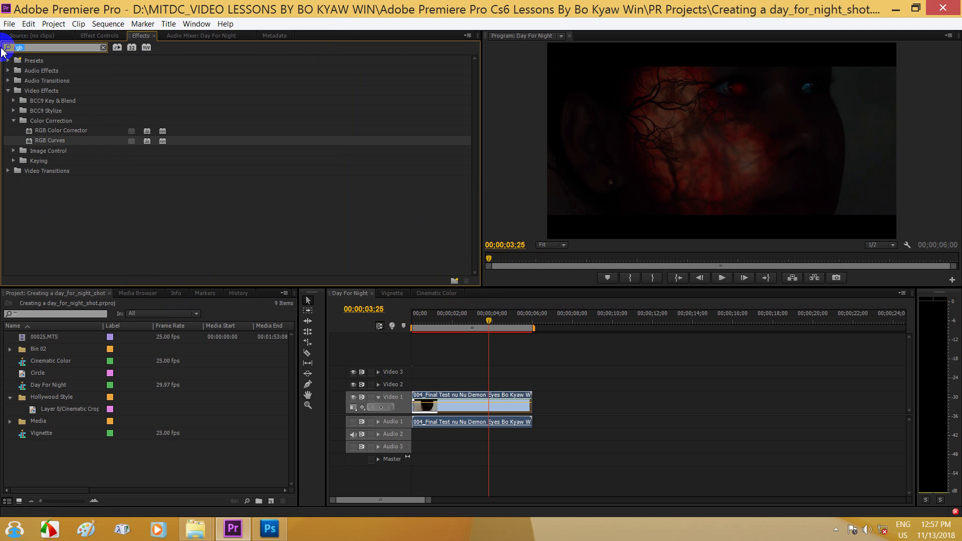
{"action": "type", "text": "Bo Kyaw"}
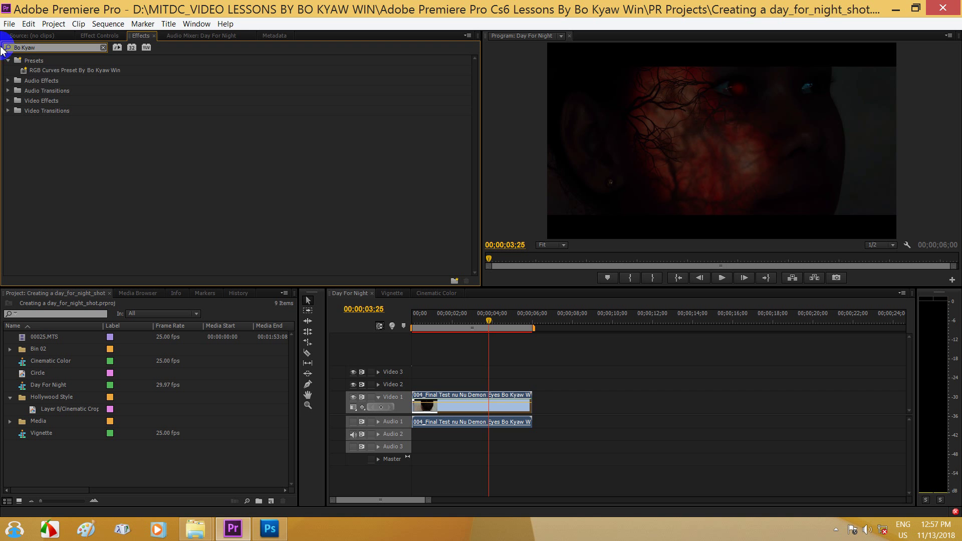
{"action": "left_click", "coordinate": [50, 71]}
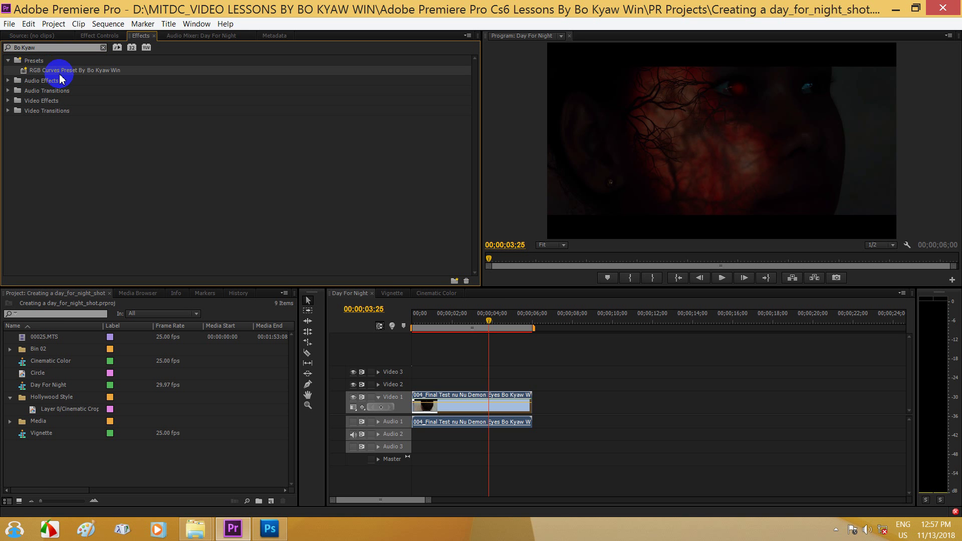
{"action": "mouse_move", "coordinate": [81, 78]}
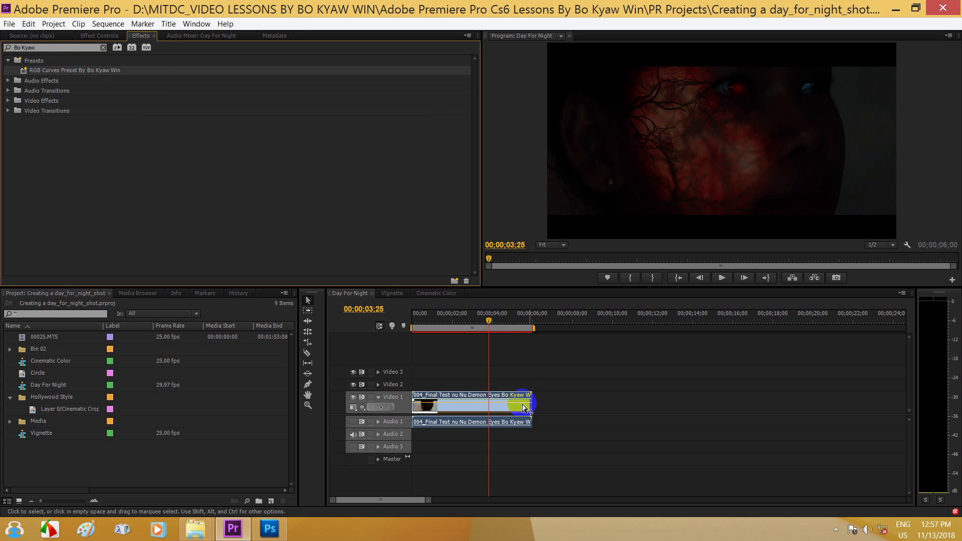
Step: Toggle the clip's existing RGB Curves to compare, then remove it
{"action": "left_click", "coordinate": [98, 35]}
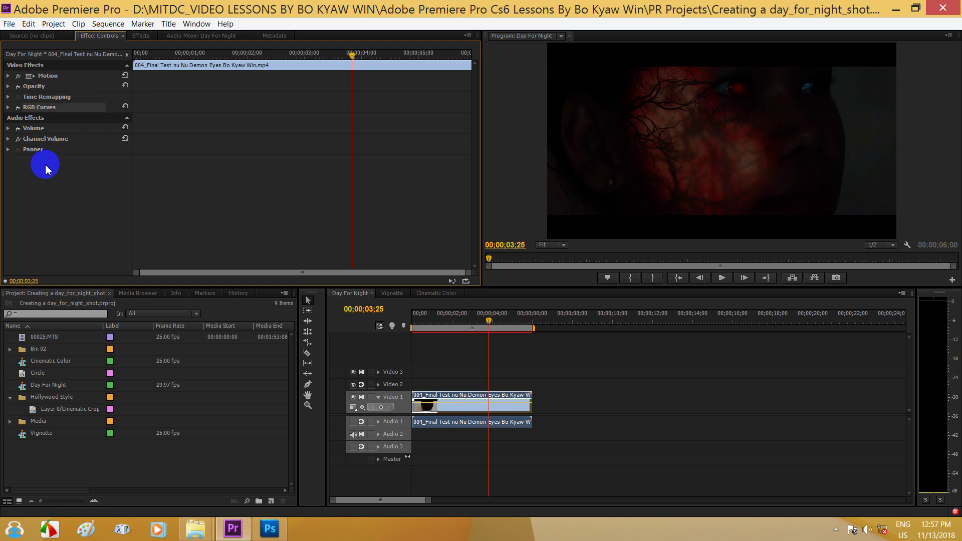
{"action": "left_click", "coordinate": [18, 108]}
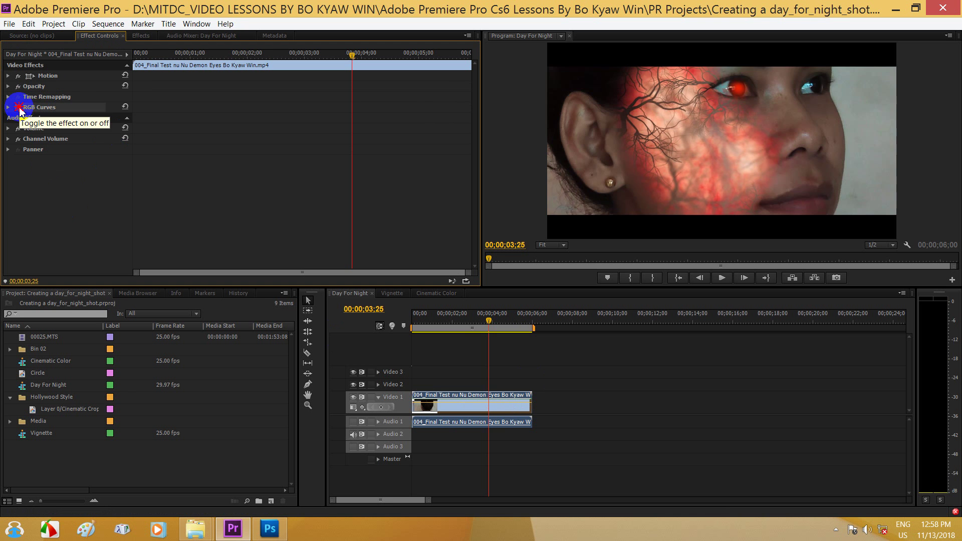
{"action": "left_click", "coordinate": [17, 107]}
{"action": "left_click", "coordinate": [20, 107]}
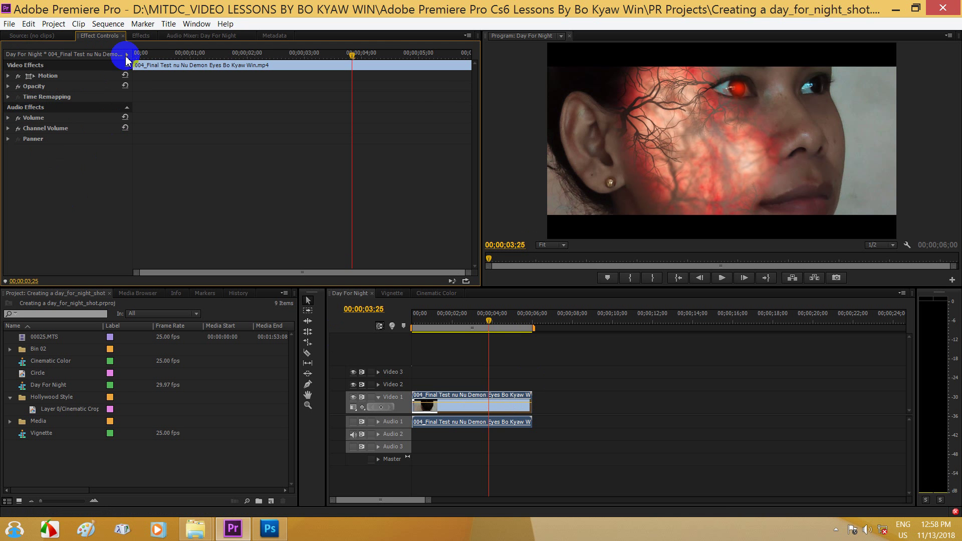
Step: Drag the saved RGB Curves night preset onto the face clip and scrub to review the darkness
{"action": "left_click", "coordinate": [140, 36]}
{"action": "left_click", "coordinate": [76, 70]}
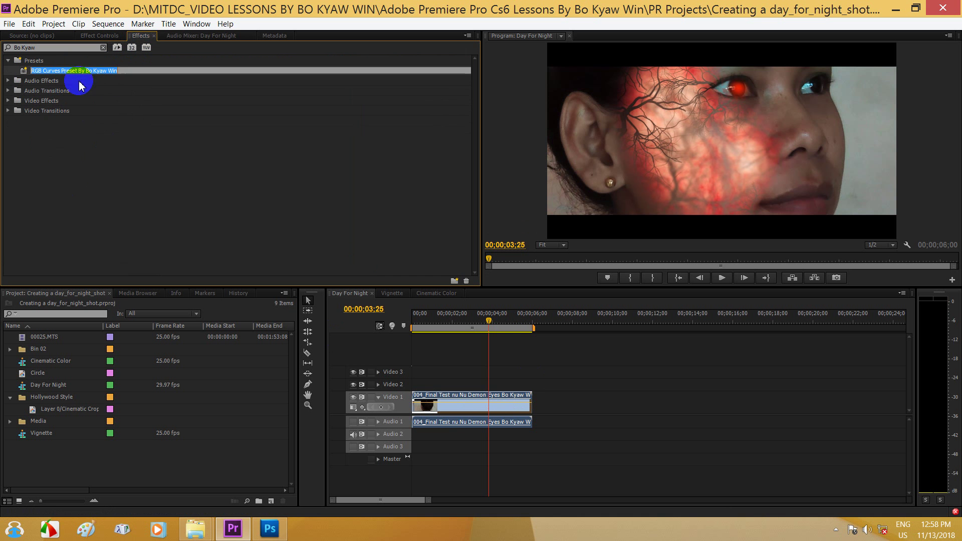
{"action": "left_click", "coordinate": [75, 176]}
{"action": "left_click_drag", "start_coordinate": [61, 69], "coordinate": [432, 405]}
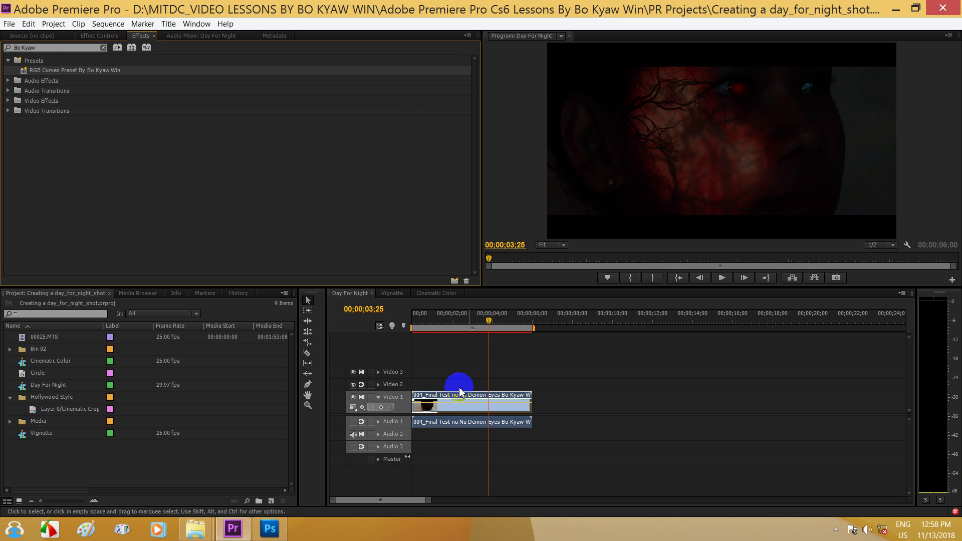
{"action": "mouse_move", "coordinate": [458, 322]}
{"action": "left_mouse_down"}
{"action": "mouse_move", "coordinate": [408, 327]}
{"action": "mouse_move", "coordinate": [487, 323]}
{"action": "left_mouse_up"}
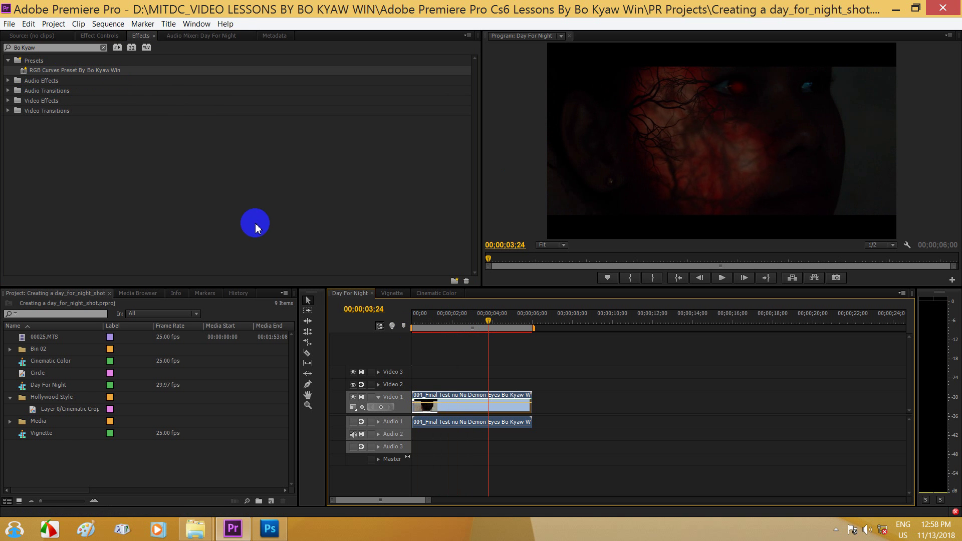
{"action": "mouse_move", "coordinate": [487, 320]}
{"action": "left_mouse_down"}
{"action": "mouse_move", "coordinate": [464, 323]}
{"action": "mouse_move", "coordinate": [476, 322]}
{"action": "left_mouse_up"}
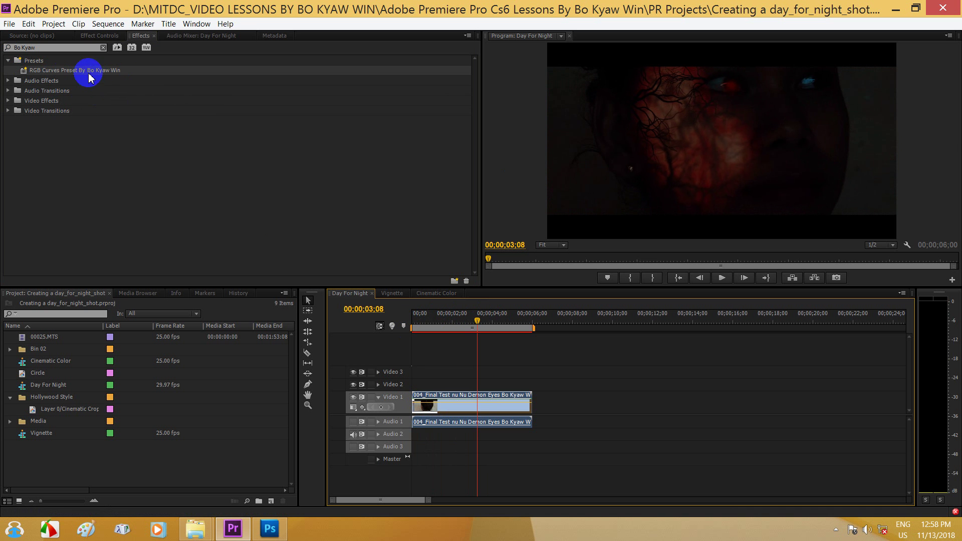
{"action": "mouse_move", "coordinate": [103, 79]}
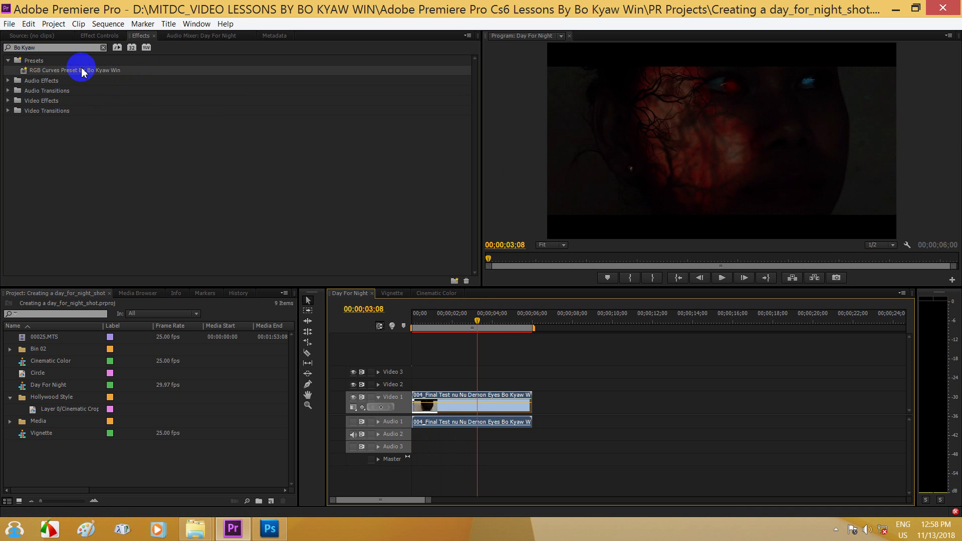
{"action": "left_click_drag", "start_coordinate": [501, 329], "coordinate": [419, 324]}
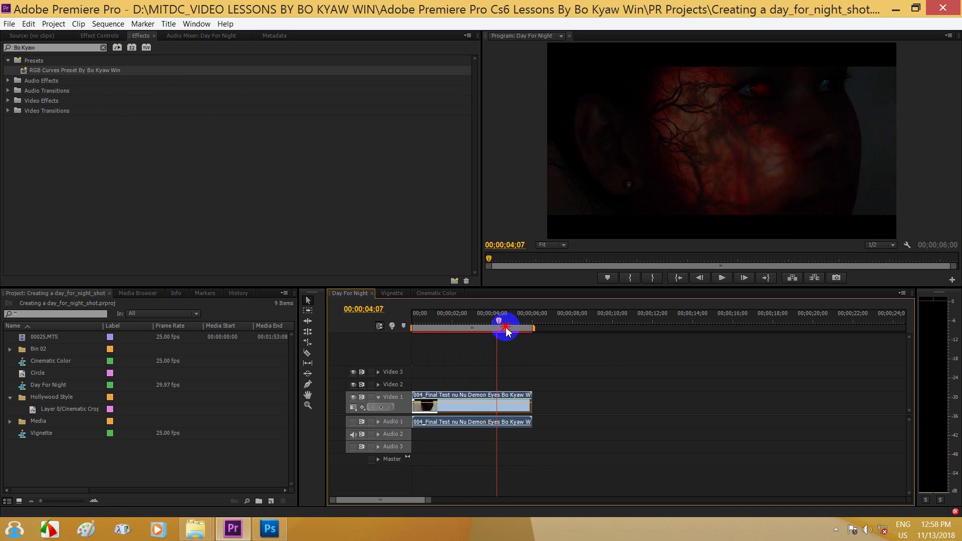
{"action": "left_click_drag", "start_coordinate": [419, 325], "coordinate": [508, 326]}
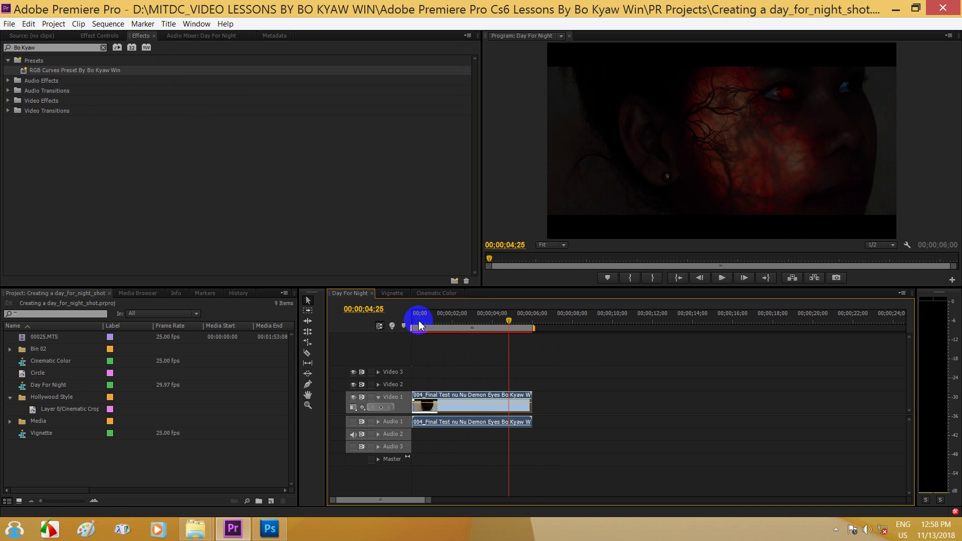
{"action": "mouse_move", "coordinate": [508, 321]}
{"action": "left_mouse_down"}
{"action": "mouse_move", "coordinate": [460, 325]}
{"action": "mouse_move", "coordinate": [483, 324]}
{"action": "left_mouse_up"}
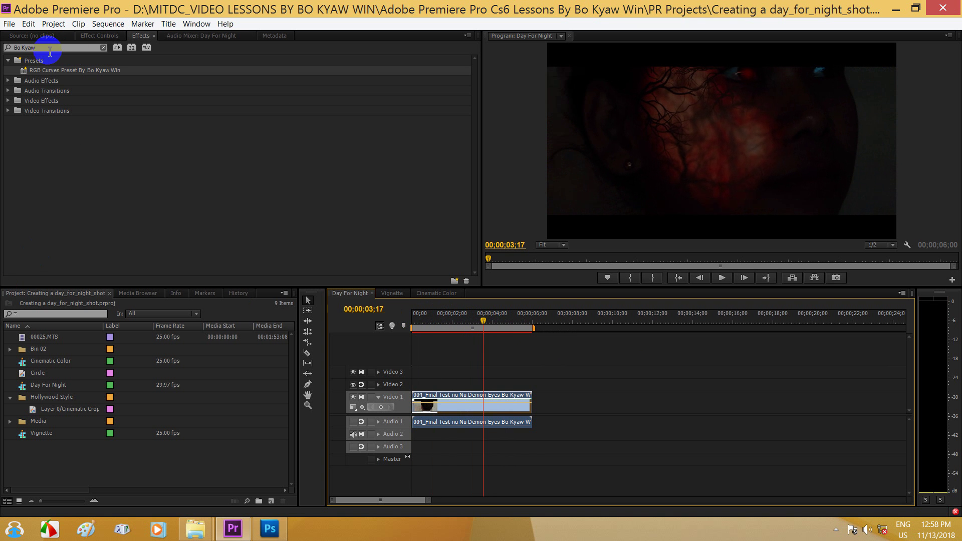
Step: Search Effects for 'Fast' and apply Fast Color Corrector to the face clip
{"action": "left_click", "coordinate": [23, 48]}
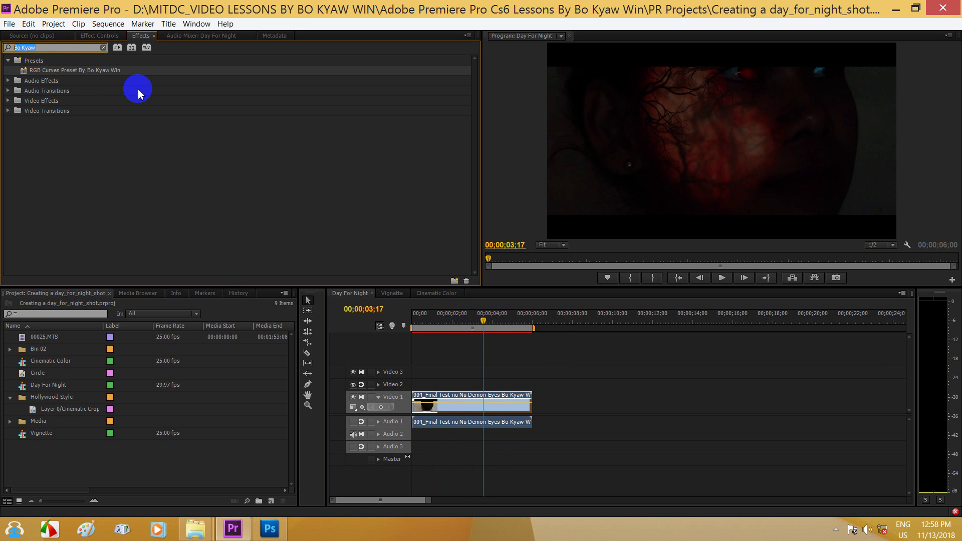
{"action": "type", "text": "Fast"}
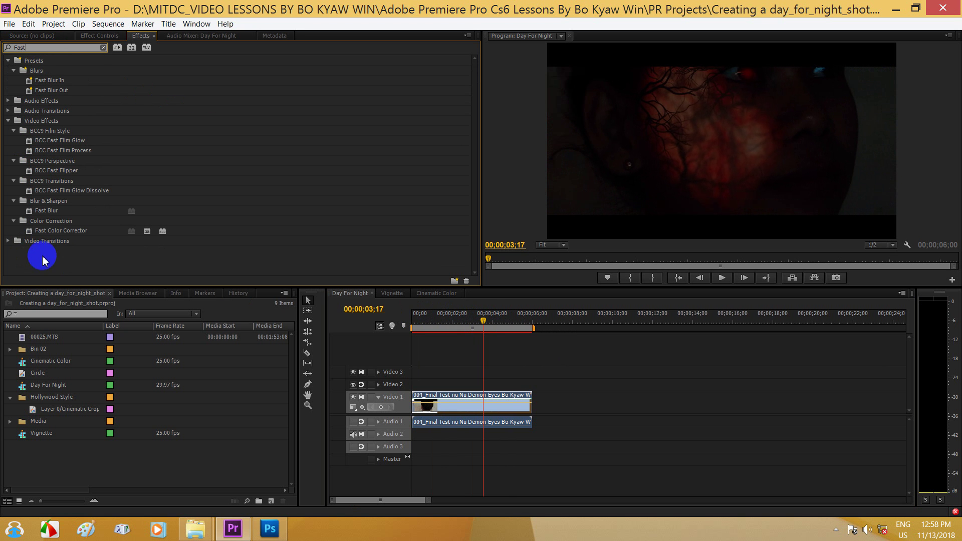
{"action": "left_click", "coordinate": [46, 231]}
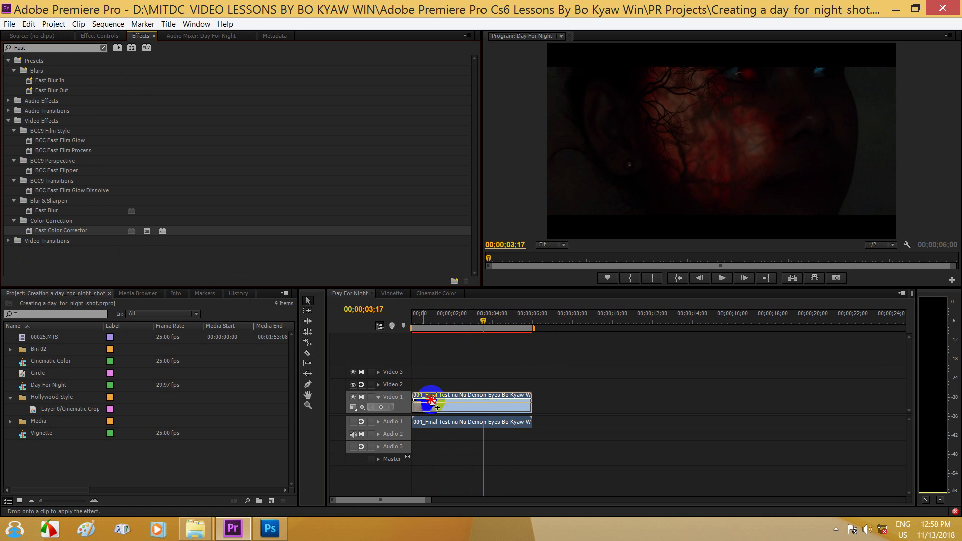
{"action": "left_click_drag", "start_coordinate": [52, 236], "coordinate": [438, 407]}
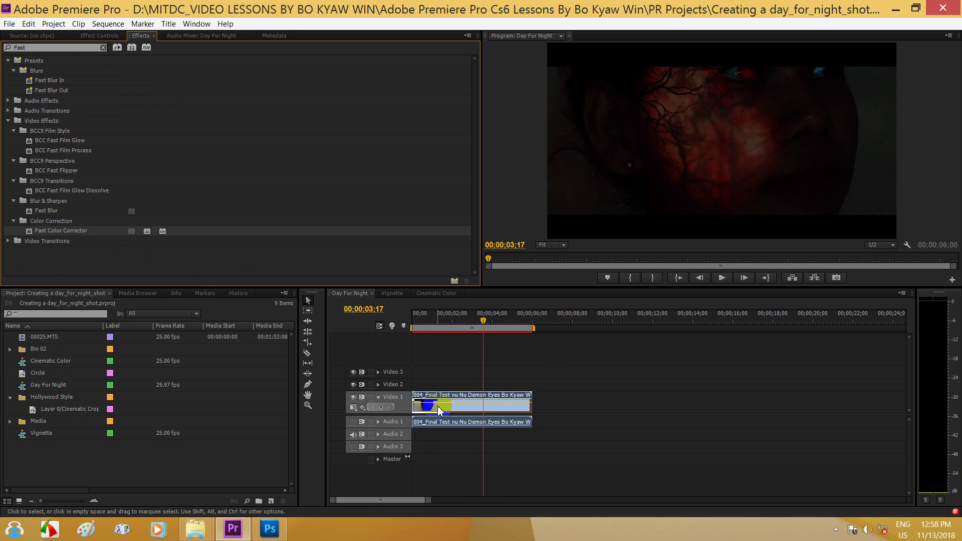
Step: Drag the Hue Balance wheel handle toward blue and scrub to preview the tinted night look
{"action": "left_click", "coordinate": [99, 36]}
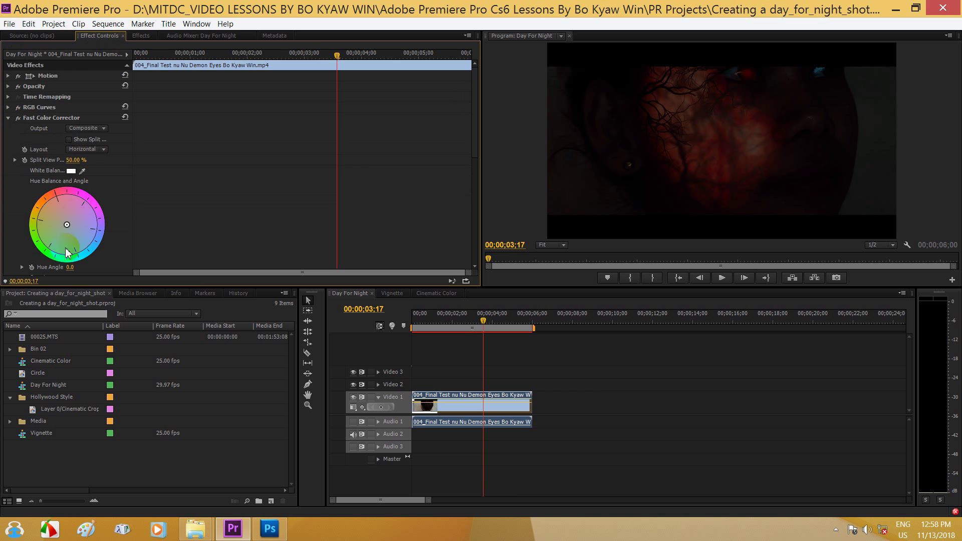
{"action": "scroll", "coordinate": [91, 213], "scroll_direction": "down", "scroll_amount": 1}
{"action": "scroll", "coordinate": [91, 213], "scroll_direction": "down", "scroll_amount": 1}
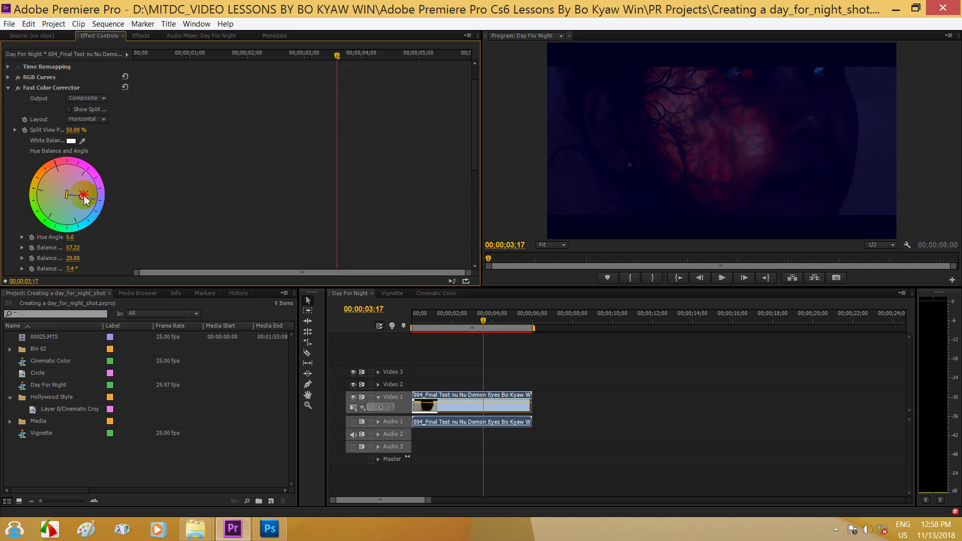
{"action": "left_click_drag", "start_coordinate": [86, 200], "coordinate": [84, 204]}
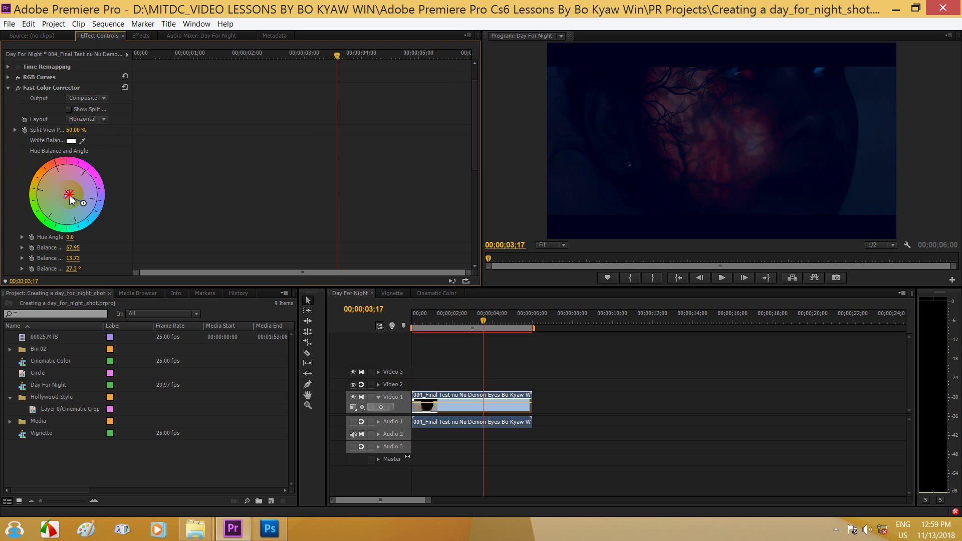
{"action": "left_click", "coordinate": [474, 321]}
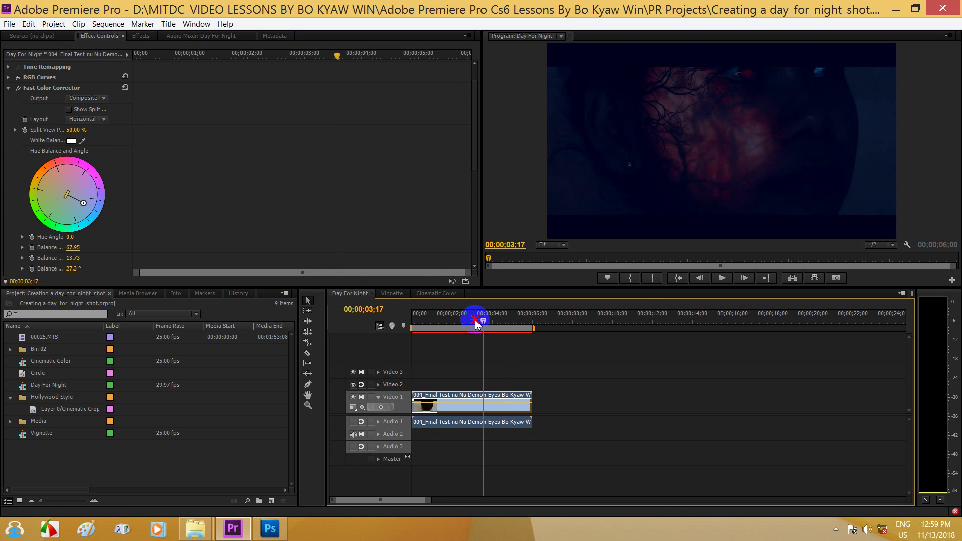
{"action": "mouse_move", "coordinate": [475, 323]}
{"action": "left_mouse_down"}
{"action": "mouse_move", "coordinate": [452, 318]}
{"action": "mouse_move", "coordinate": [488, 322]}
{"action": "mouse_move", "coordinate": [424, 319]}
{"action": "mouse_move", "coordinate": [483, 325]}
{"action": "mouse_move", "coordinate": [482, 317]}
{"action": "left_mouse_up"}
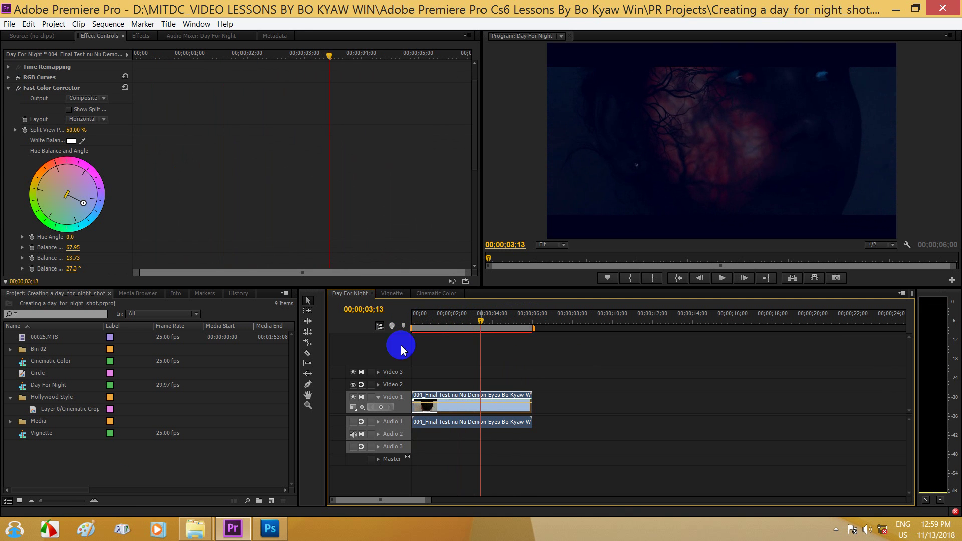
{"action": "left_click", "coordinate": [104, 465]}
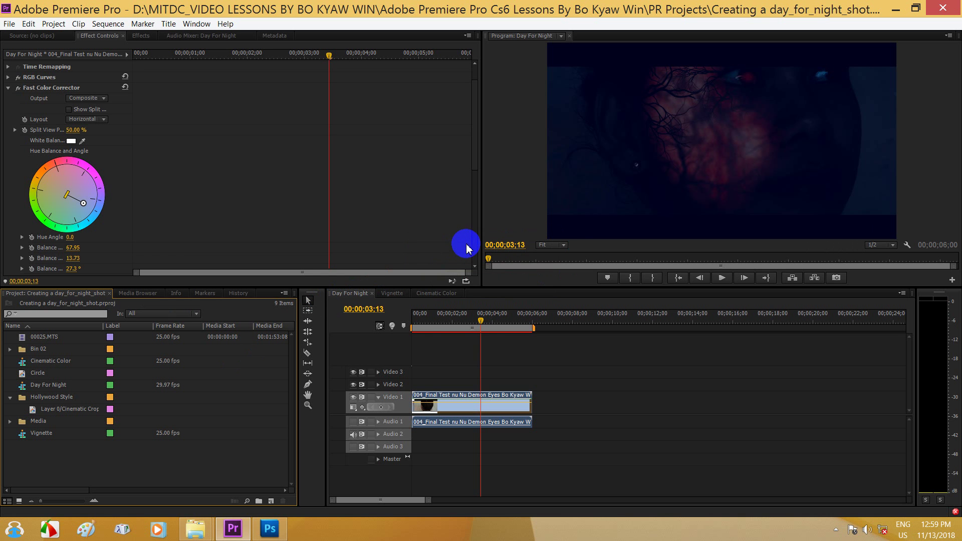
{"action": "mouse_move", "coordinate": [482, 322]}
{"action": "left_mouse_down"}
{"action": "mouse_move", "coordinate": [447, 322]}
{"action": "mouse_move", "coordinate": [487, 333]}
{"action": "mouse_move", "coordinate": [413, 317]}
{"action": "mouse_move", "coordinate": [477, 323]}
{"action": "left_mouse_up"}
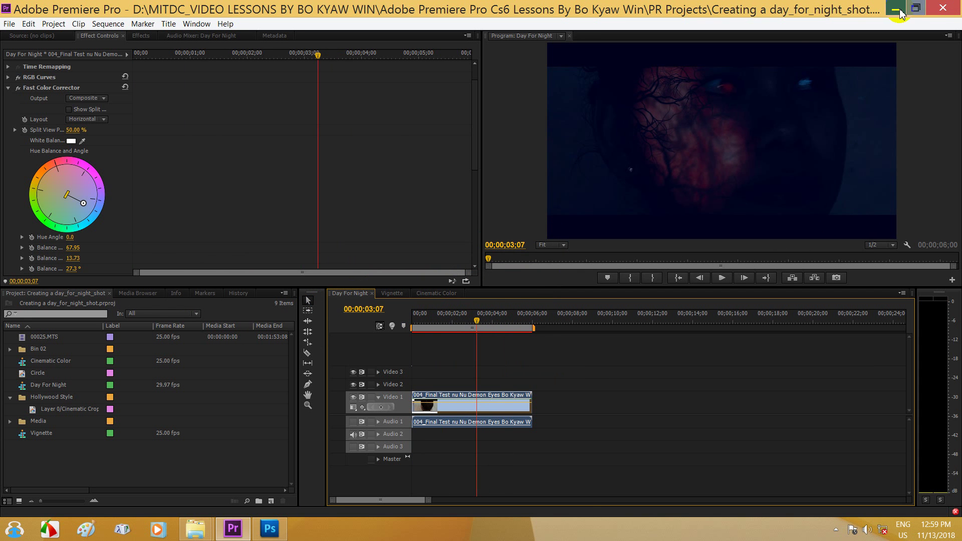